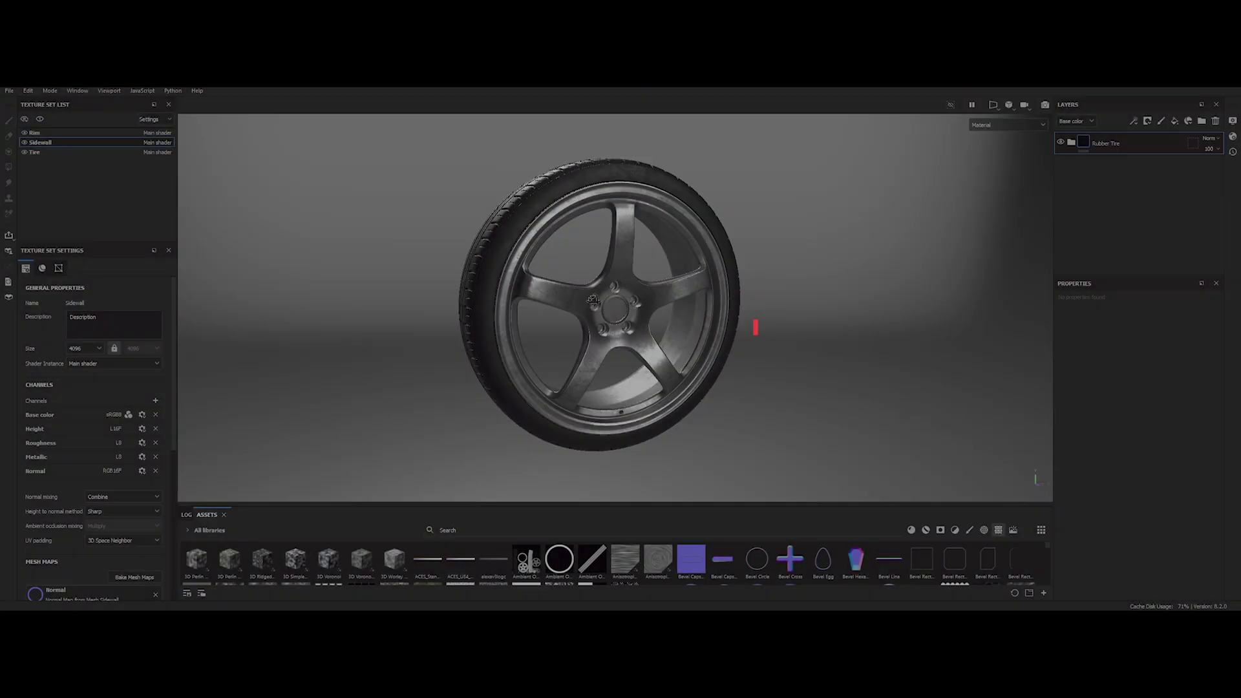
Import sidewall_Normal_OpenGL.png as a texture resource into the current session.
{"action": "left_click_drag", "start_coordinate": [593, 298], "coordinate": [673, 311], "text": "alt"}
{"action": "left_click_drag", "start_coordinate": [1036, 504], "coordinate": [833, 549]}
{"action": "left_click", "coordinate": [744, 250]}
{"action": "left_click", "coordinate": [750, 285]}
{"action": "left_click", "coordinate": [741, 478]}
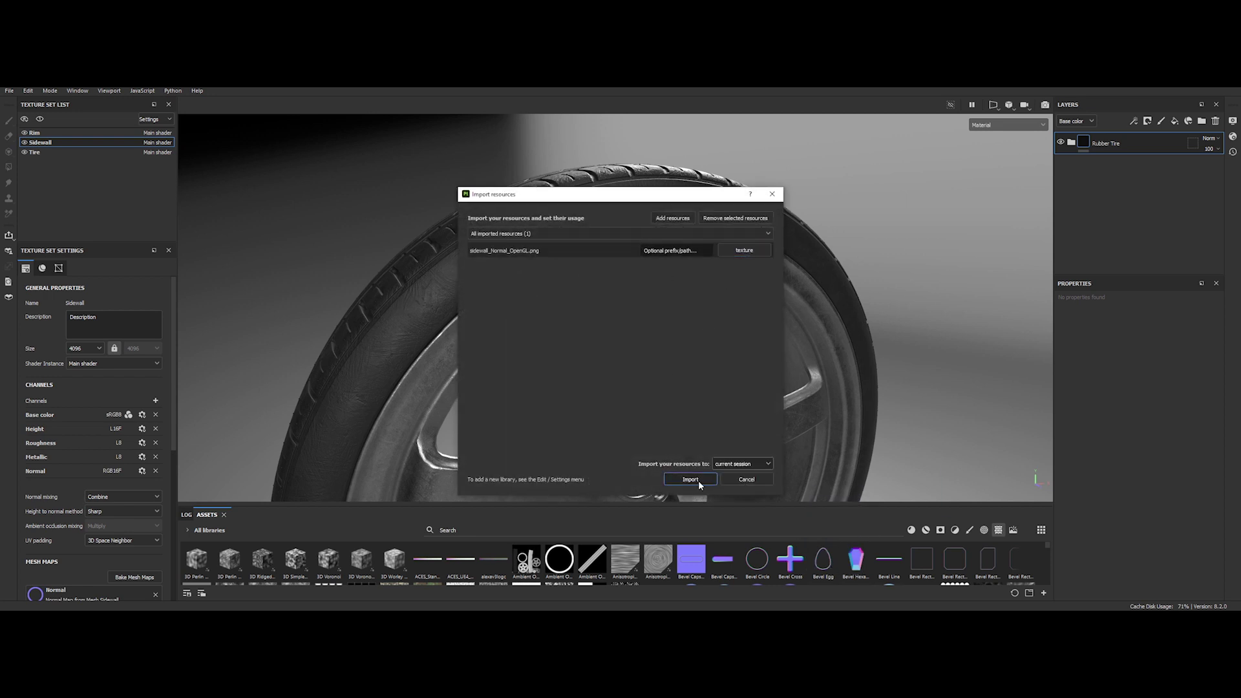
{"action": "left_click", "coordinate": [676, 479]}
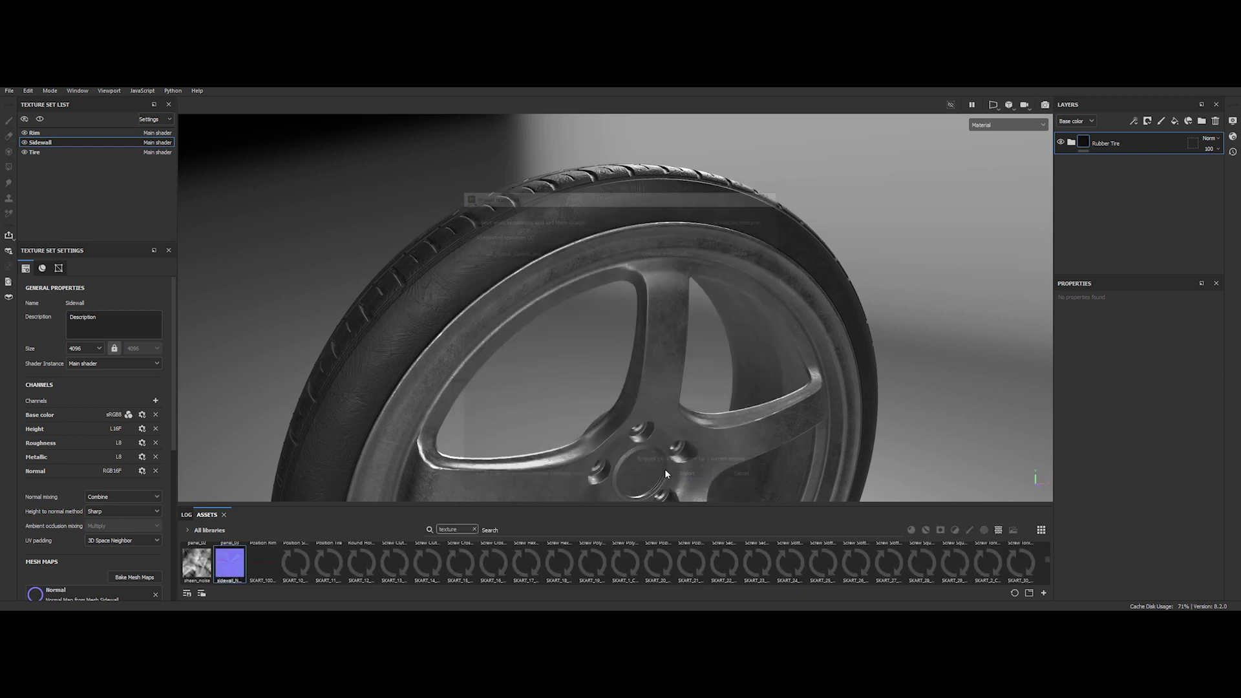
Add a fill layer to the Sidewall texture set, keep only its normal channel active, and apply sidewall_Normal_OpenGL to it.
{"action": "left_click", "coordinate": [1174, 122]}
{"action": "left_click", "coordinate": [1104, 472]}
{"action": "left_click", "coordinate": [1072, 473]}
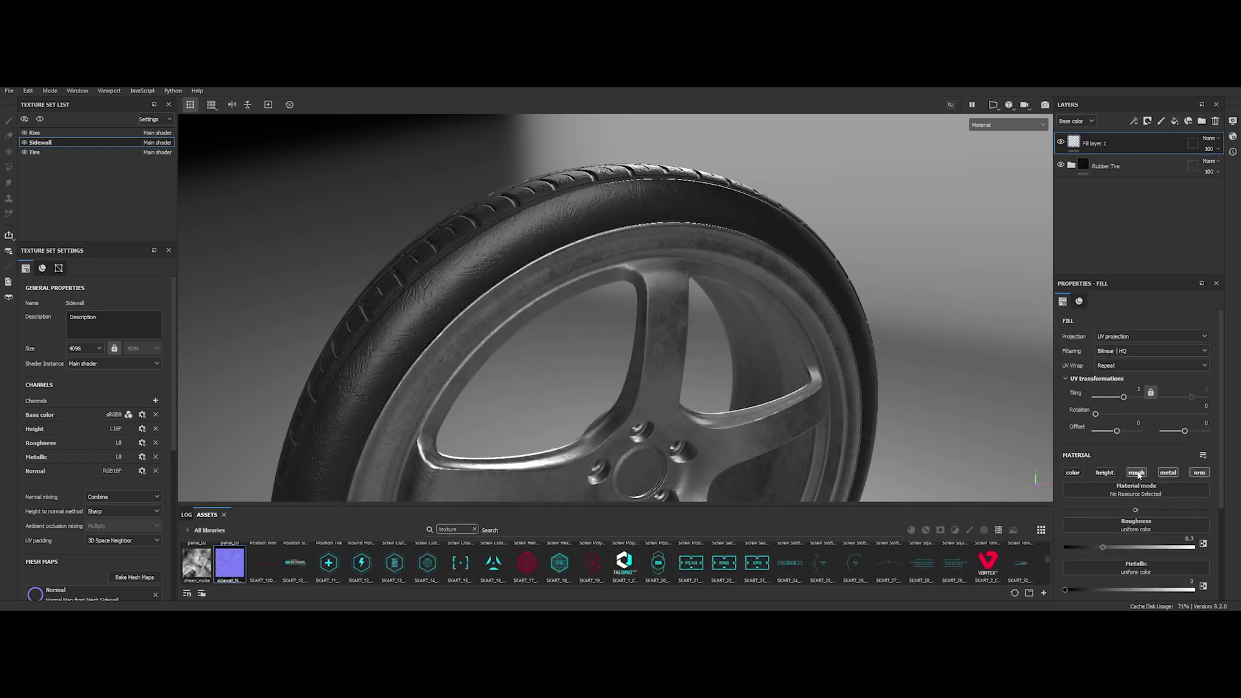
{"action": "left_click", "coordinate": [1135, 472]}
{"action": "left_click", "coordinate": [1167, 472]}
{"action": "left_click_drag", "start_coordinate": [1085, 476], "coordinate": [1101, 470]}
{"action": "left_click_drag", "start_coordinate": [621, 307], "coordinate": [556, 314], "text": "alt"}
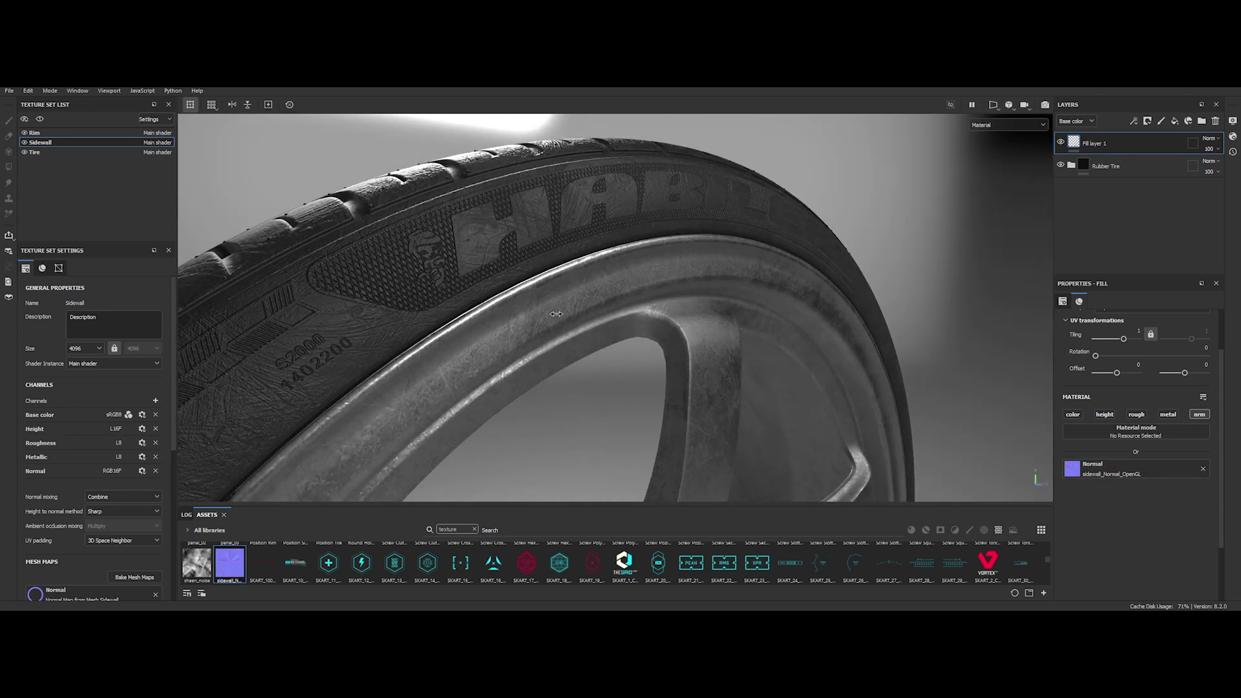
Show the fill layer's color space settings and set the normal map's output color space to OpenGL normal.
{"action": "left_click", "coordinate": [1204, 397]}
{"action": "left_click", "coordinate": [1205, 419]}
{"action": "left_click", "coordinate": [1066, 486]}
{"action": "left_click", "coordinate": [1133, 506]}
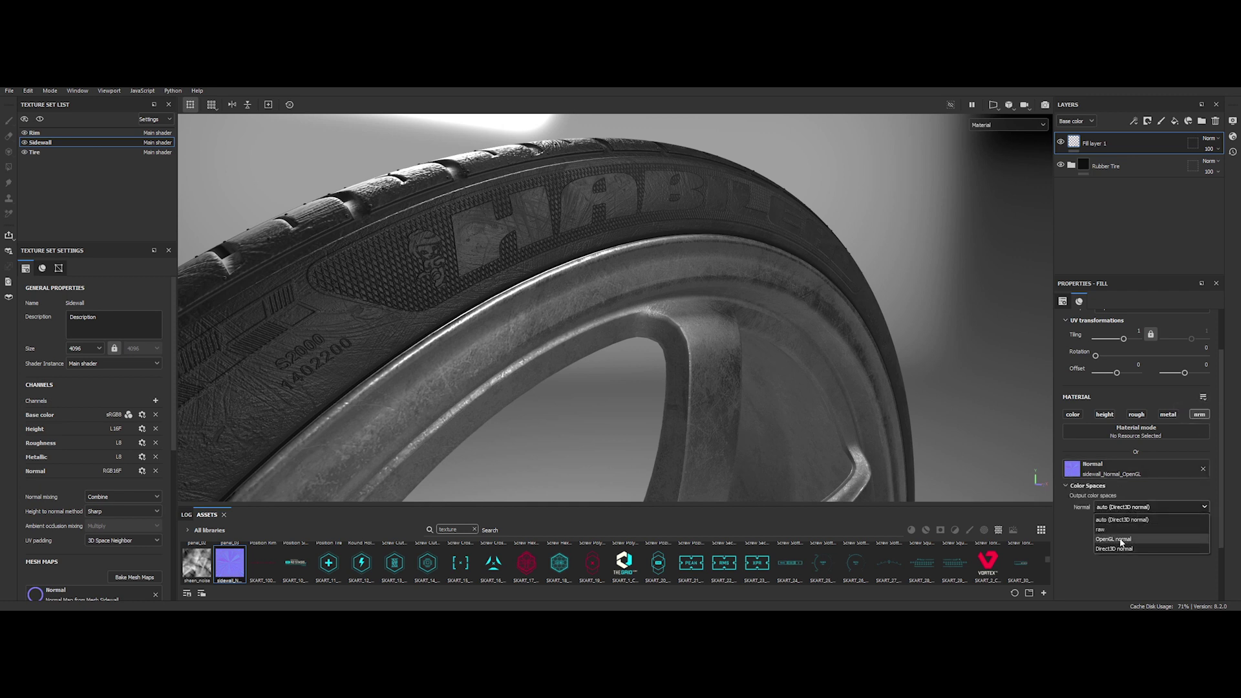
{"action": "left_click", "coordinate": [1150, 540]}
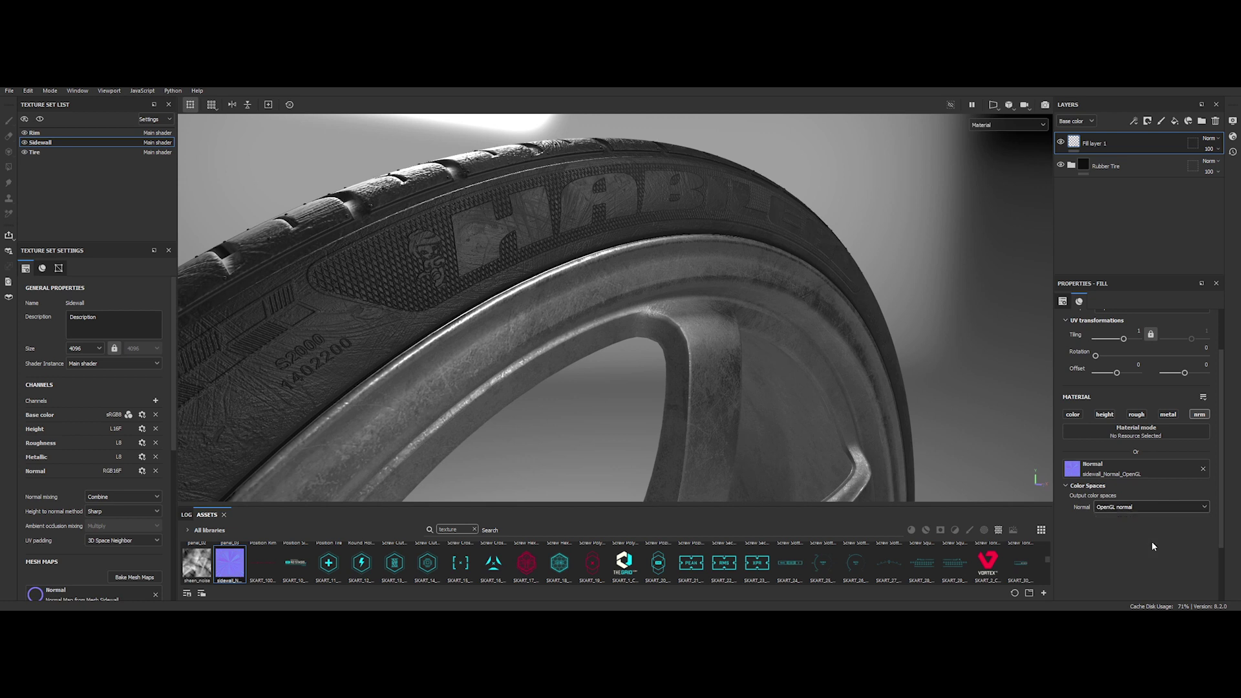
Switch the sidewall normal map's output color space to Direct3D normal.
{"action": "left_click_drag", "start_coordinate": [595, 355], "coordinate": [556, 368], "text": "alt"}
{"action": "left_click", "coordinate": [1150, 506]}
{"action": "left_click", "coordinate": [1113, 549]}
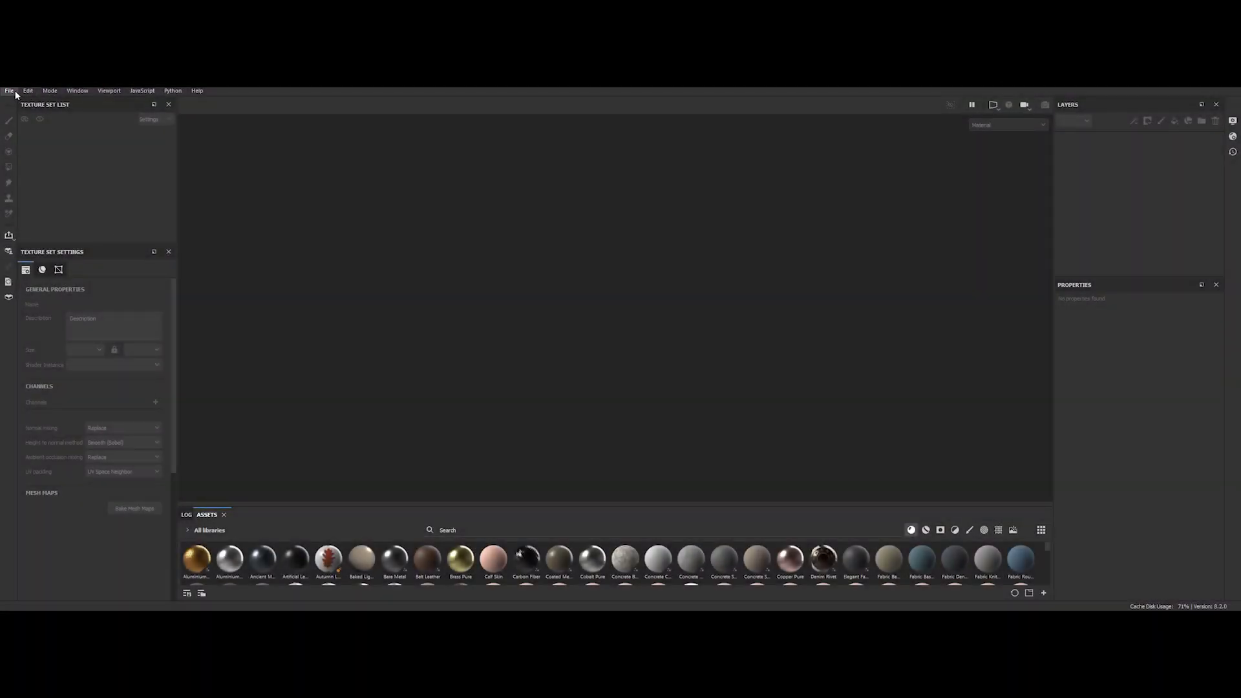
Start a new project from the Head.fbx mesh and set its document resolution to 4096.
{"action": "left_click", "coordinate": [9, 90]}
{"action": "left_click", "coordinate": [25, 103]}
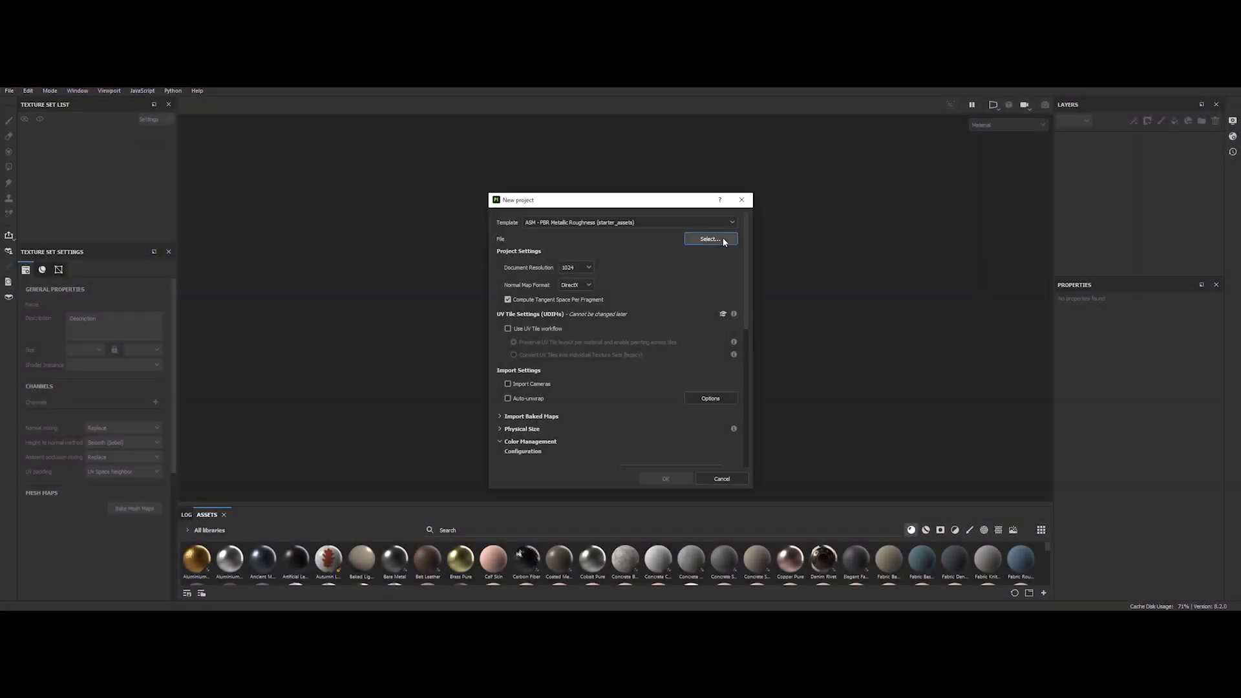
{"action": "left_click", "coordinate": [710, 239]}
{"action": "double_click", "coordinate": [736, 289]}
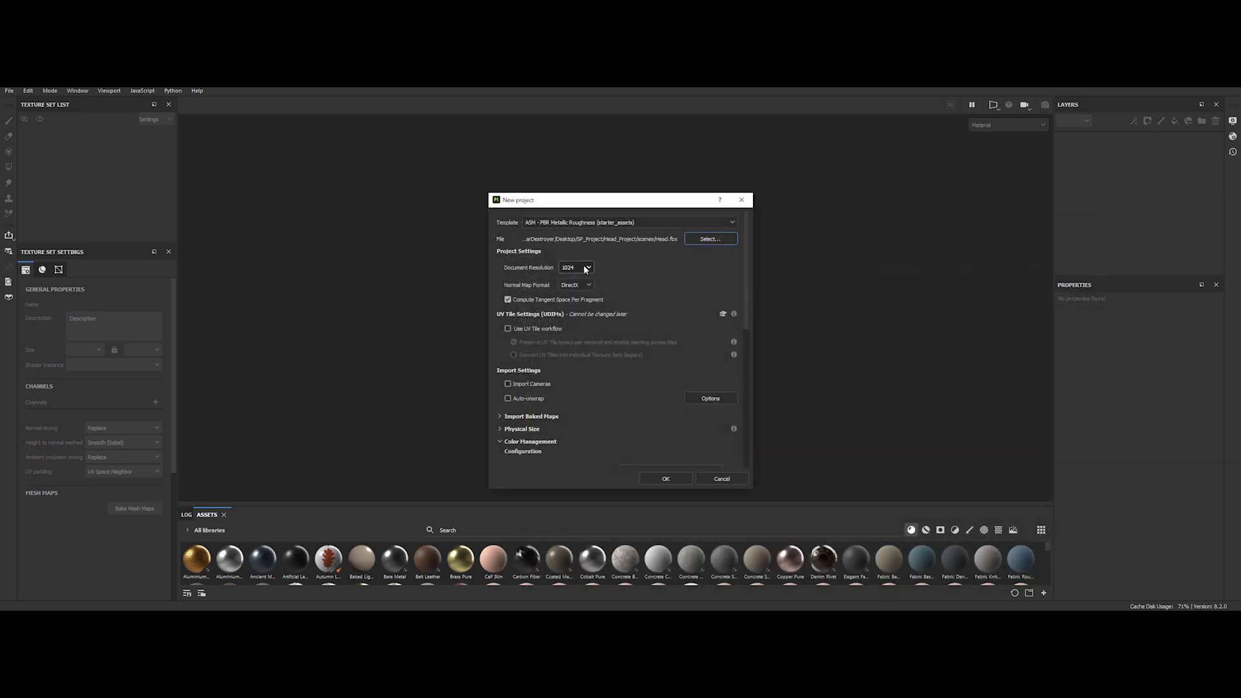
{"action": "left_click", "coordinate": [585, 268]}
{"action": "scroll", "coordinate": [623, 316], "scroll_direction": "down", "scroll_amount": 5}
{"action": "left_click", "coordinate": [547, 297]}
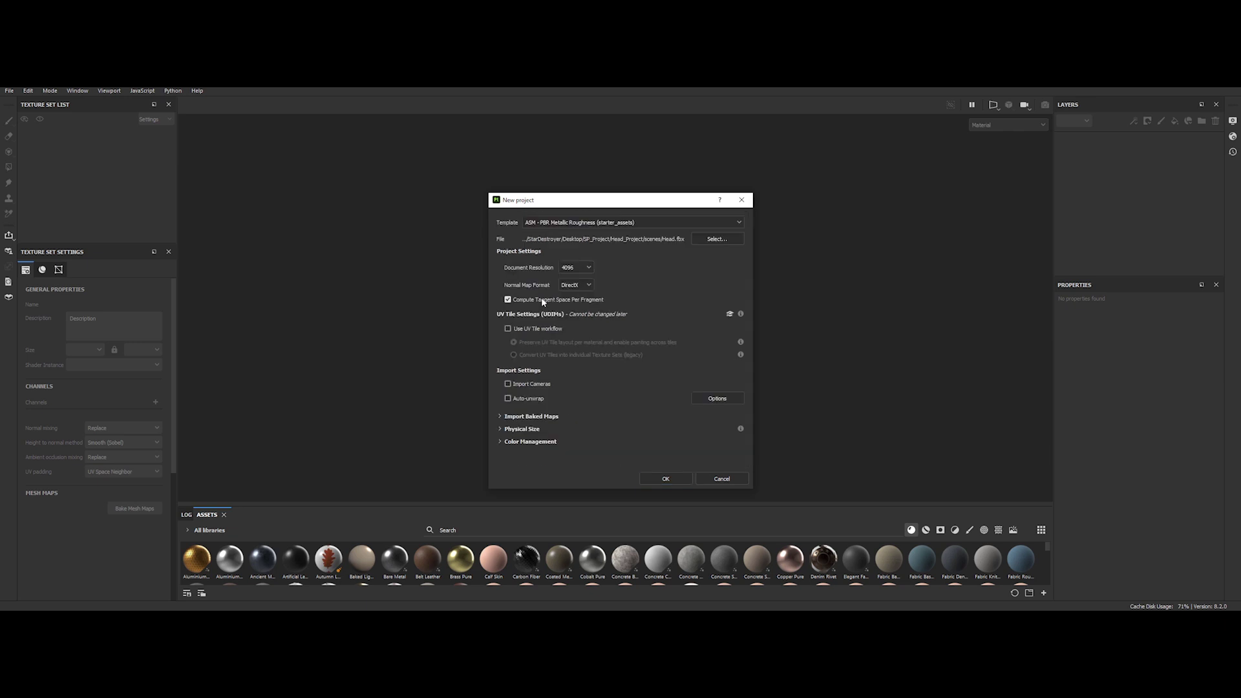
Expand the new project's color management settings and switch color management to Legacy.
{"action": "left_click", "coordinate": [536, 442]}
{"action": "scroll", "coordinate": [631, 409], "scroll_direction": "down", "scroll_amount": 5}
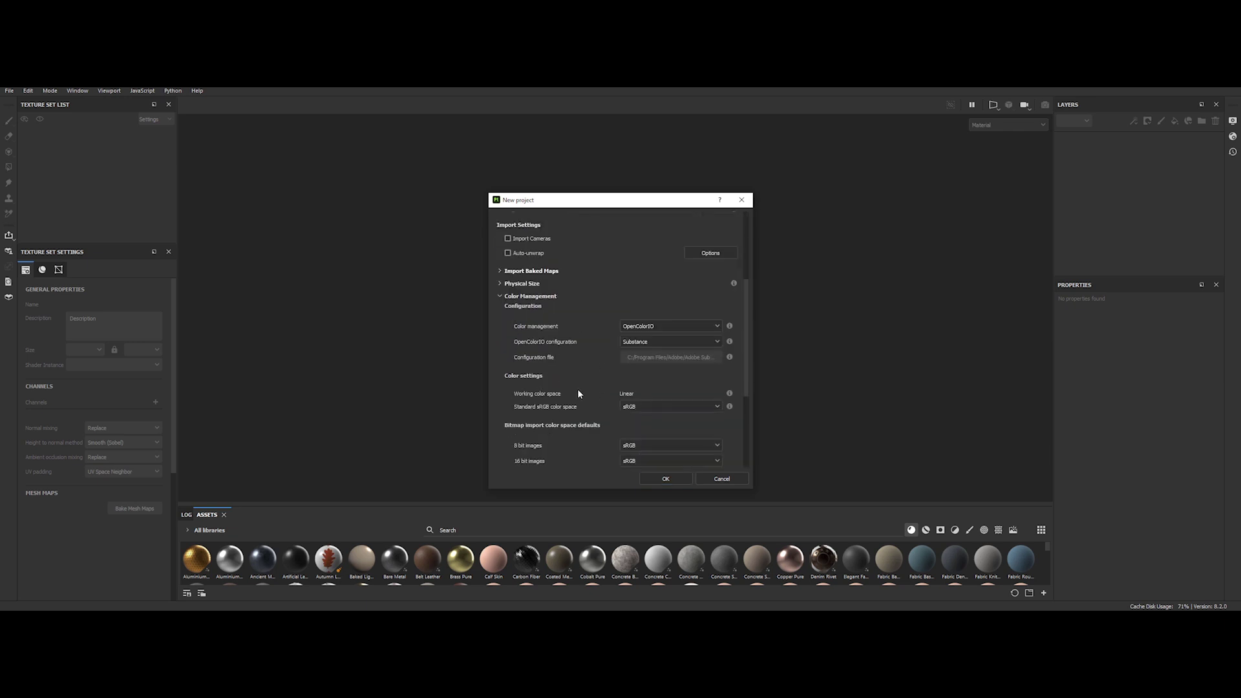
{"action": "left_click", "coordinate": [649, 330]}
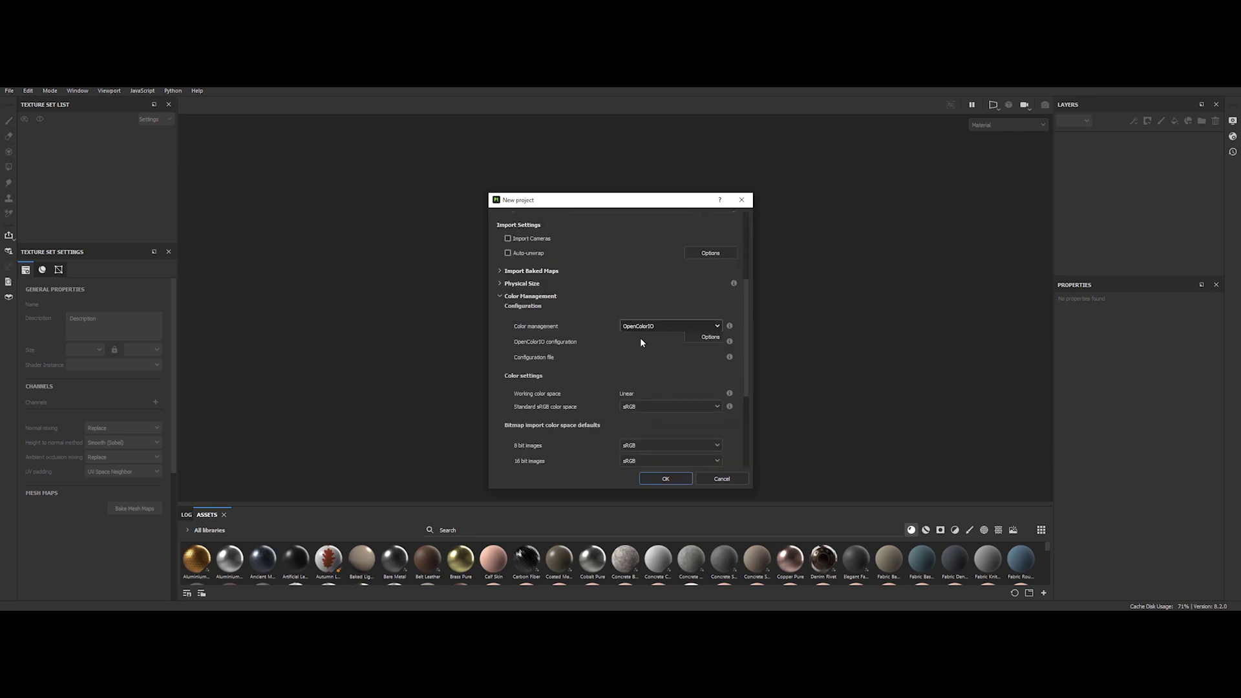
{"action": "left_click", "coordinate": [625, 338]}
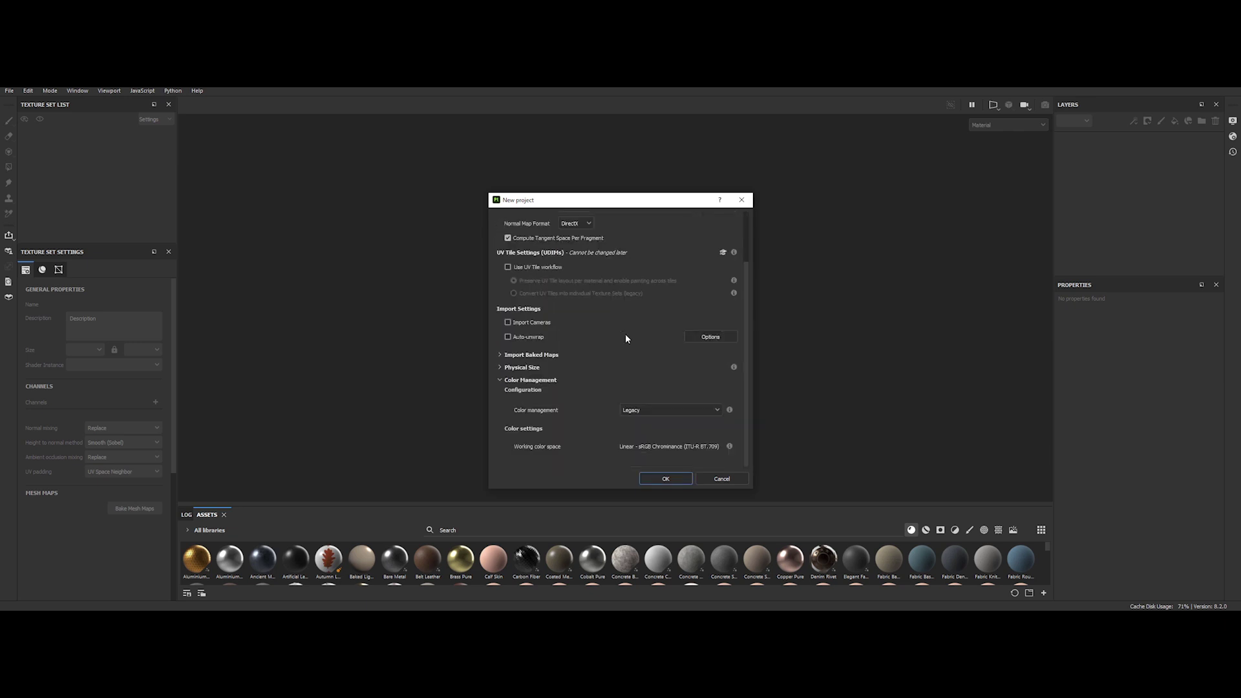
Set the new project's color management to OpenColorIO with the Substance configuration.
{"action": "left_click", "coordinate": [660, 414]}
{"action": "left_click", "coordinate": [644, 433]}
{"action": "scroll", "coordinate": [604, 410], "scroll_direction": "down", "scroll_amount": 3}
{"action": "left_click", "coordinate": [651, 310]}
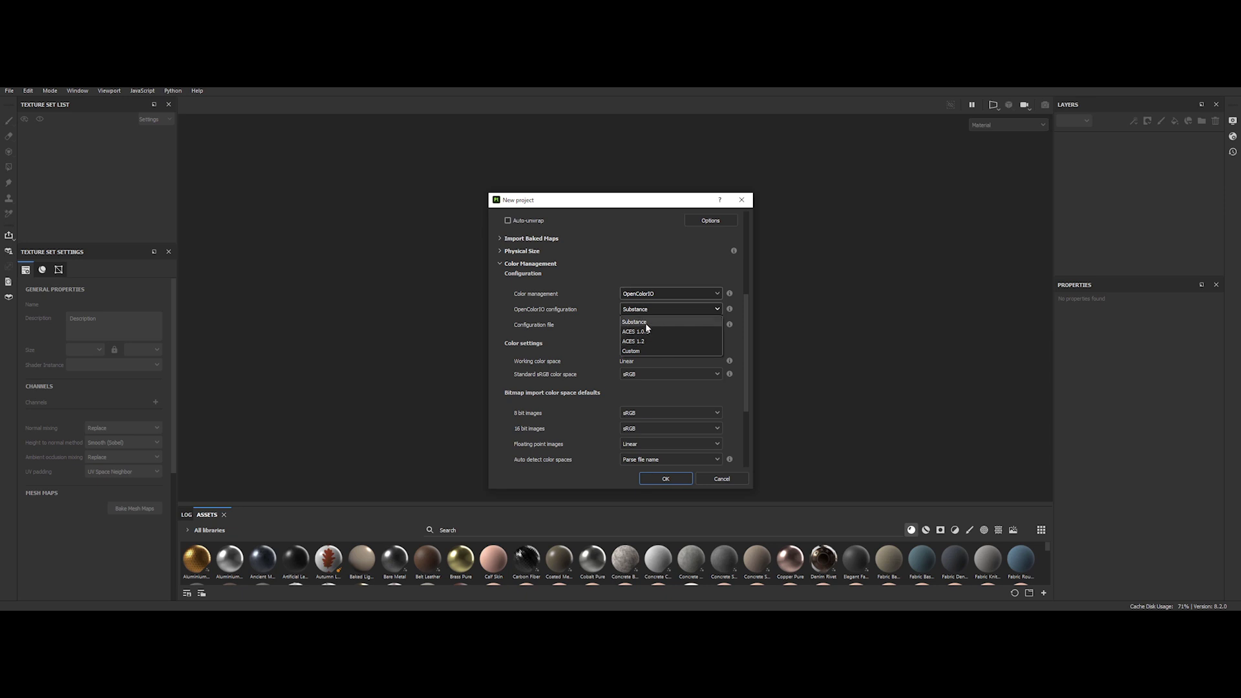
{"action": "left_click", "coordinate": [645, 322]}
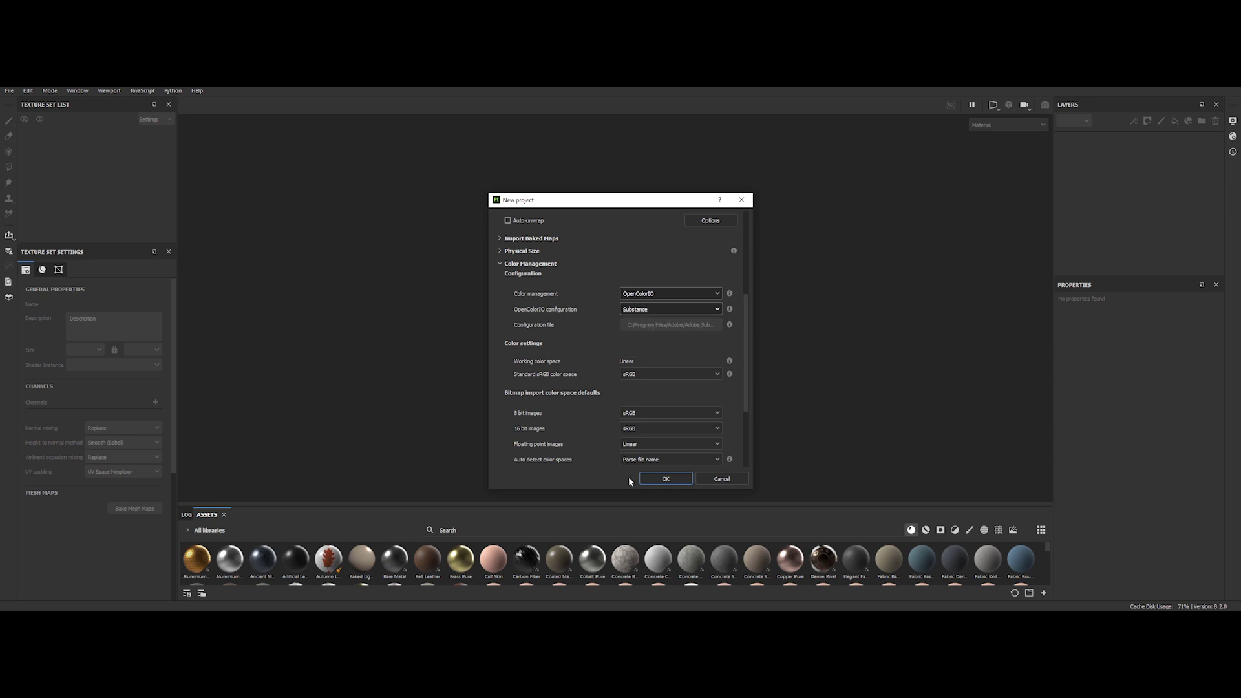
Create the head project and open the viewport's color display profile options.
{"action": "left_click", "coordinate": [672, 479]}
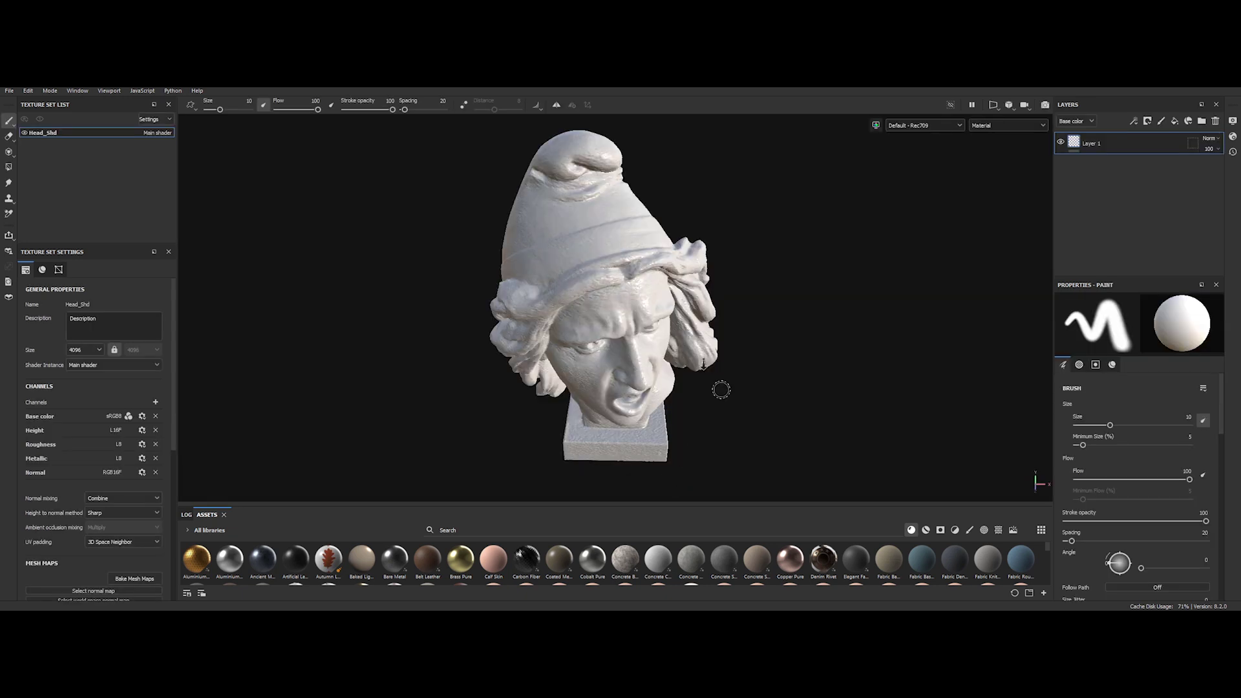
{"action": "mouse_move", "coordinate": [642, 301]}
{"action": "left_mouse_down", "text": "alt"}
{"action": "mouse_move", "coordinate": [622, 351]}
{"action": "mouse_move", "coordinate": [607, 278]}
{"action": "mouse_move", "coordinate": [628, 308]}
{"action": "left_mouse_up", "text": "alt"}
{"action": "left_click", "coordinate": [902, 126]}
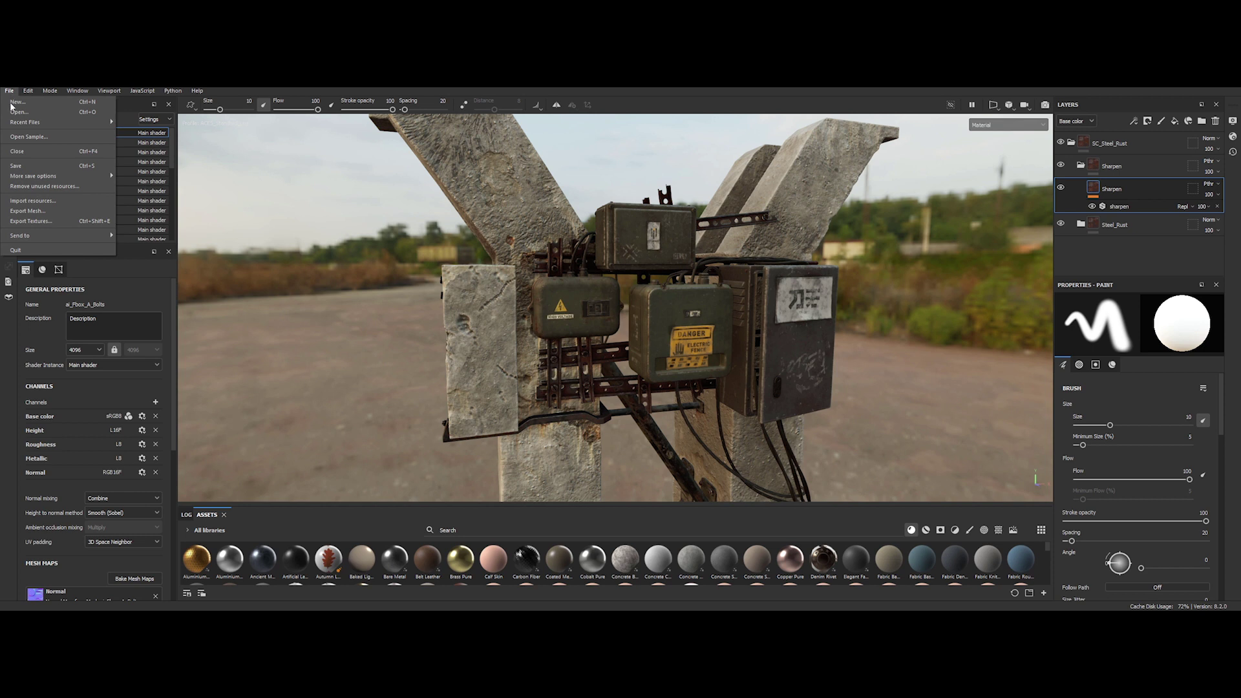
Open the texture export settings and select the Arnold preset among the output templates.
{"action": "left_click", "coordinate": [44, 221]}
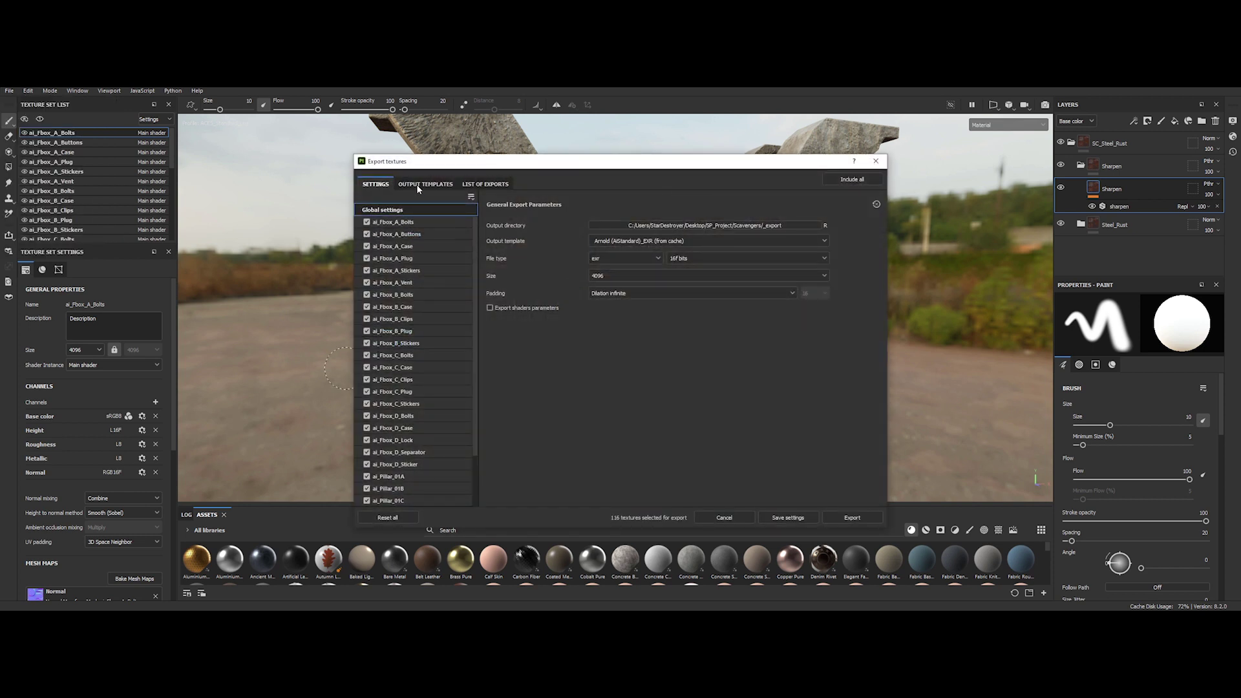
{"action": "left_click", "coordinate": [419, 185]}
{"action": "left_click", "coordinate": [379, 226]}
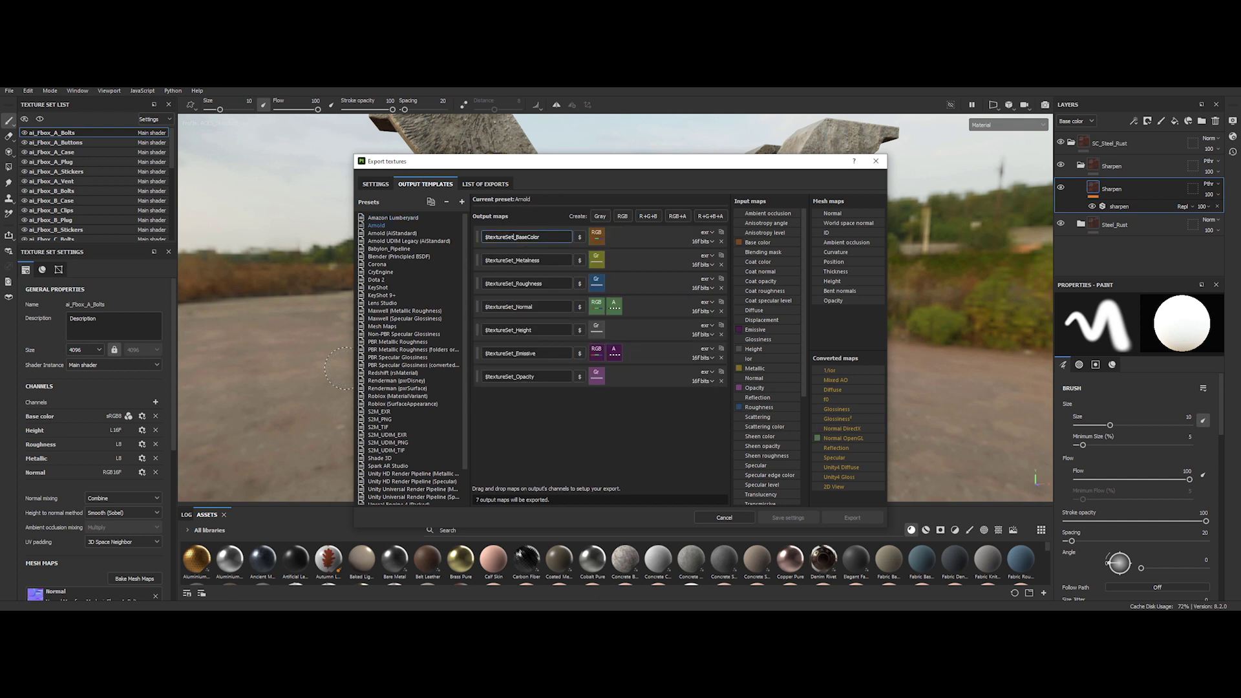
Replace the $textureSet variable with $mesh in the BaseColor and Metalness output map names.
{"action": "key", "text": "Right"}
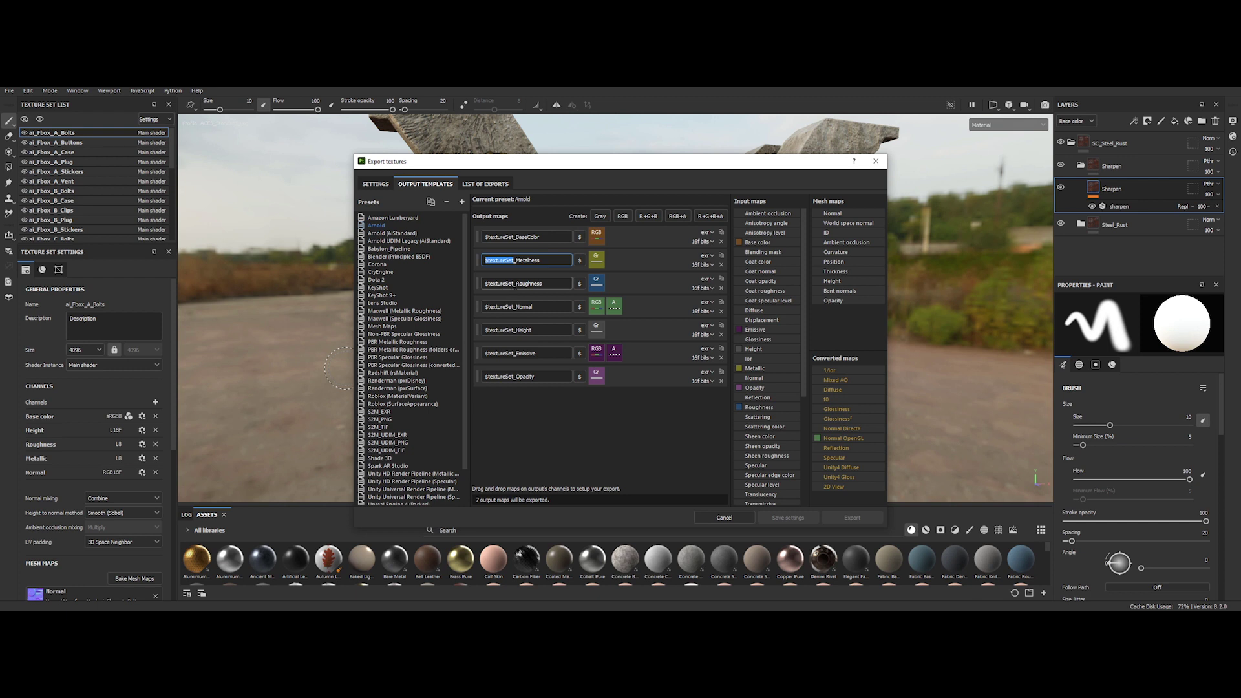
{"action": "key", "text": "shift+Home"}
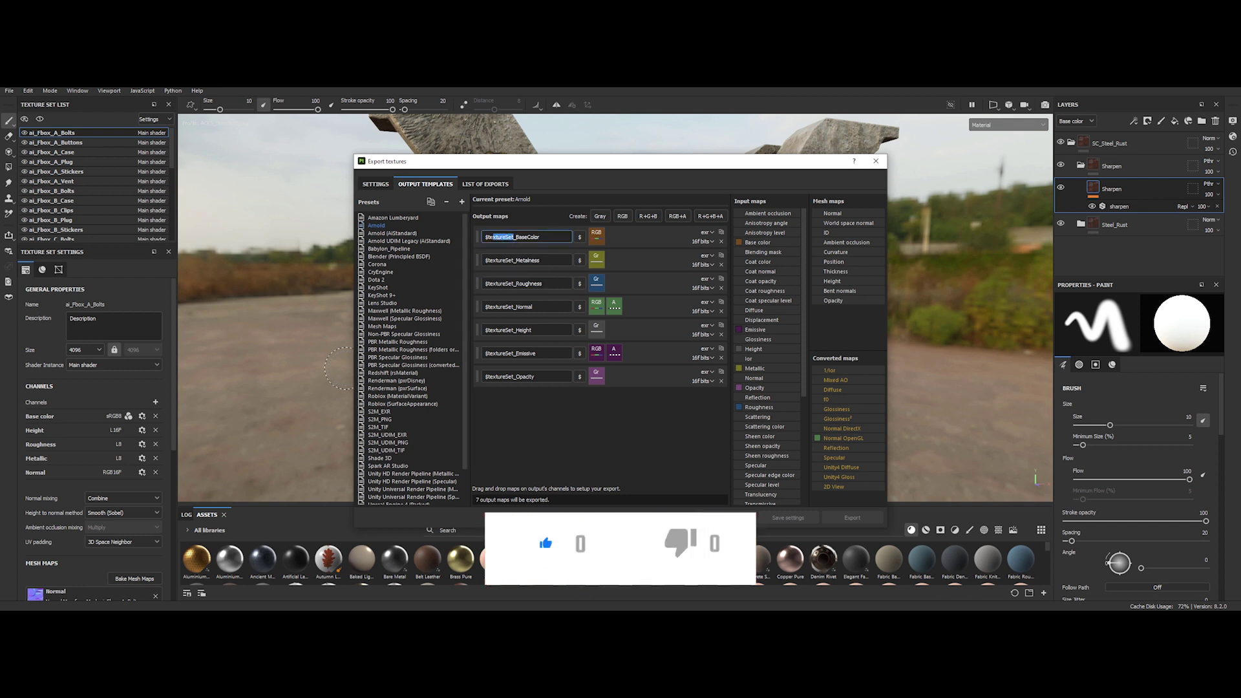
{"action": "type", "text": "$mesh"}
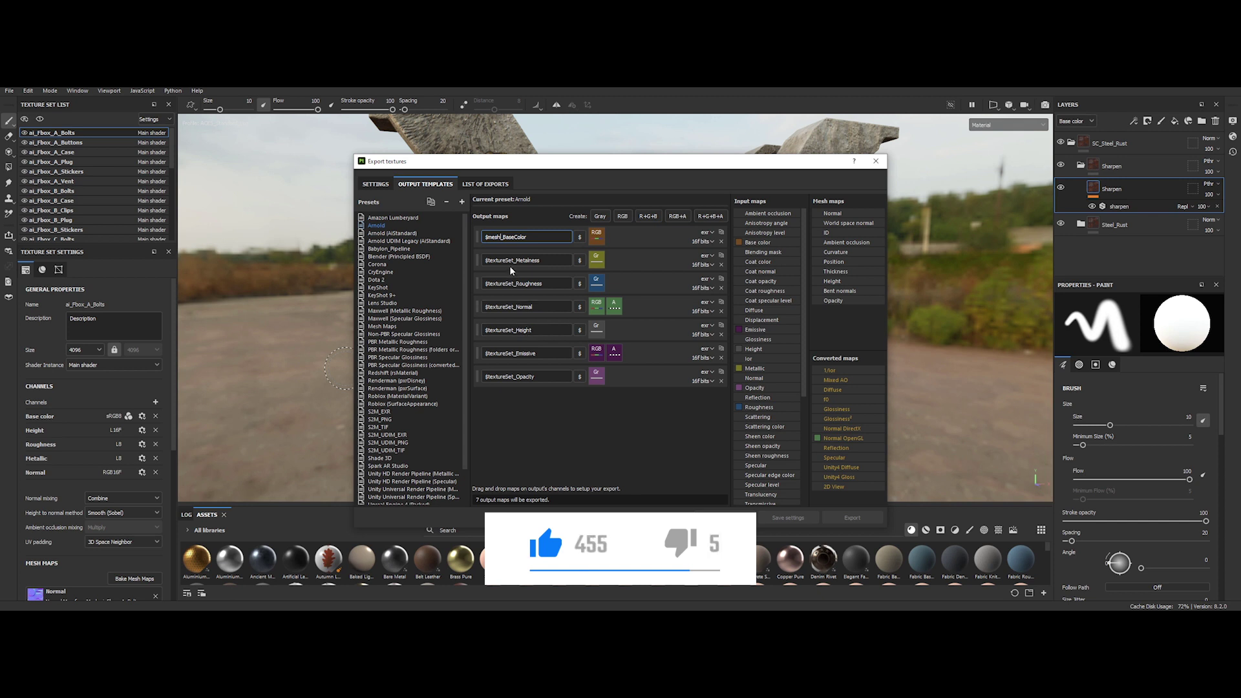
{"action": "left_click_drag", "start_coordinate": [514, 260], "coordinate": [497, 260]}
{"action": "type", "text": "mesh"}
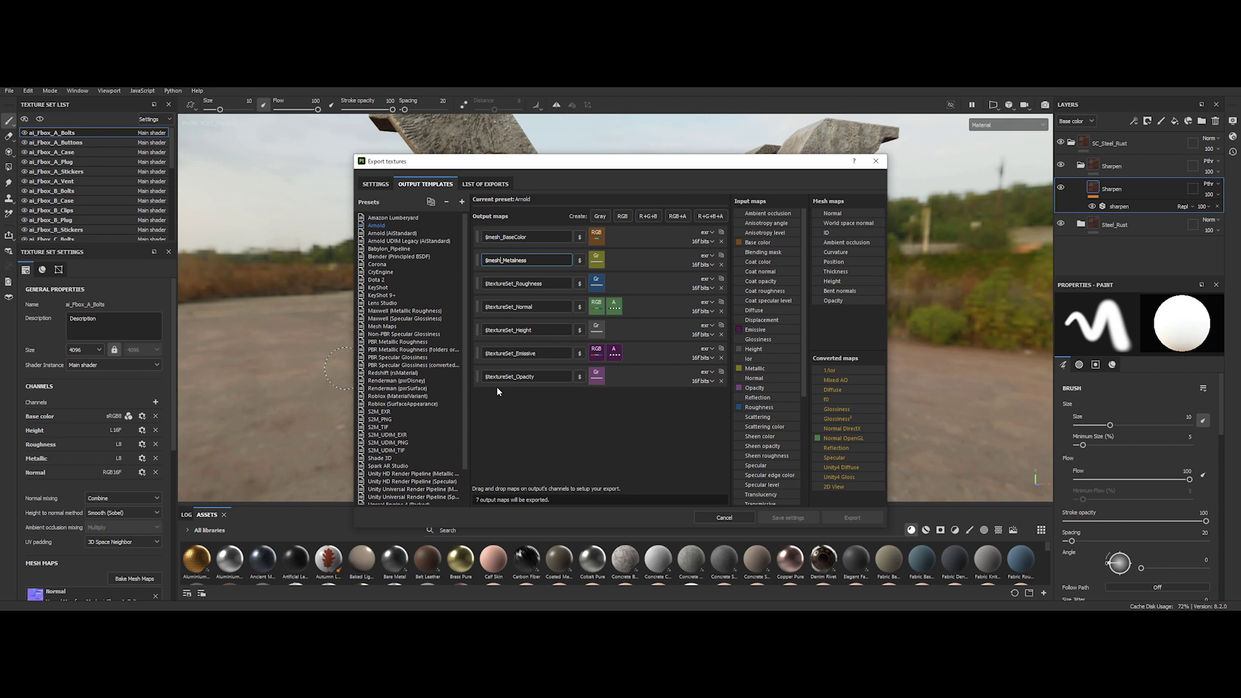
Insert the $project variable into the BaseColor output map name of the Arnold preset.
{"action": "left_click", "coordinate": [539, 241]}
{"action": "left_click", "coordinate": [579, 237]}
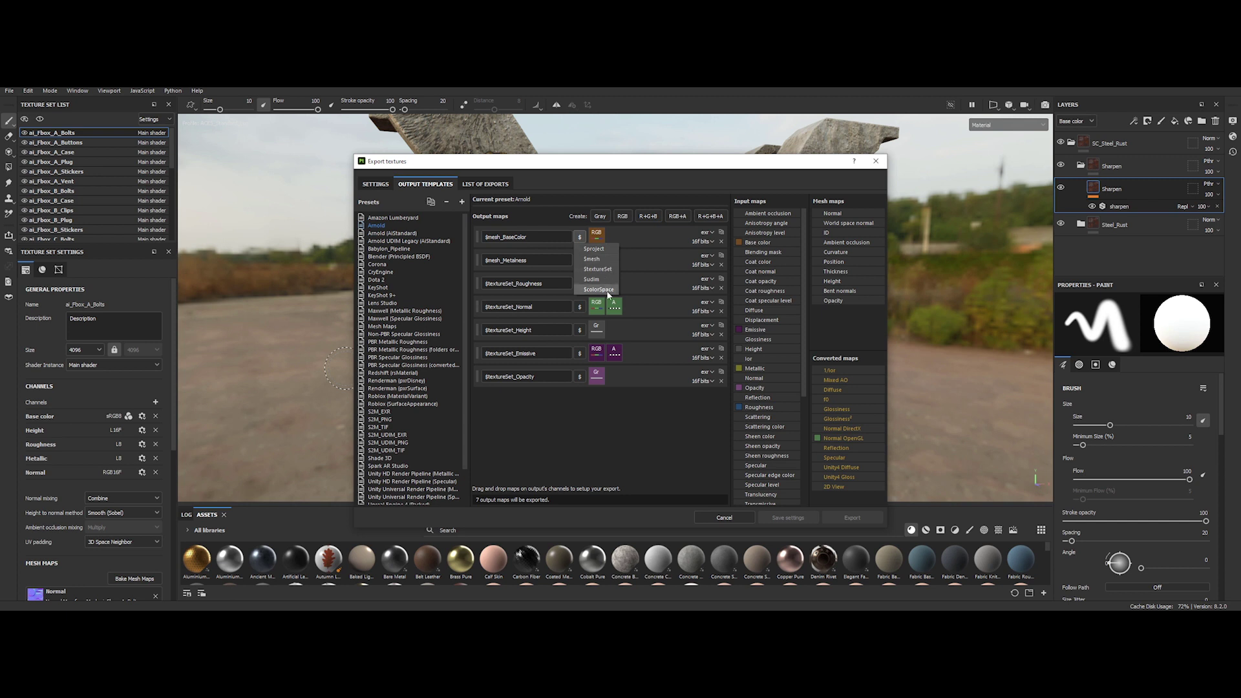
{"action": "left_click", "coordinate": [504, 239]}
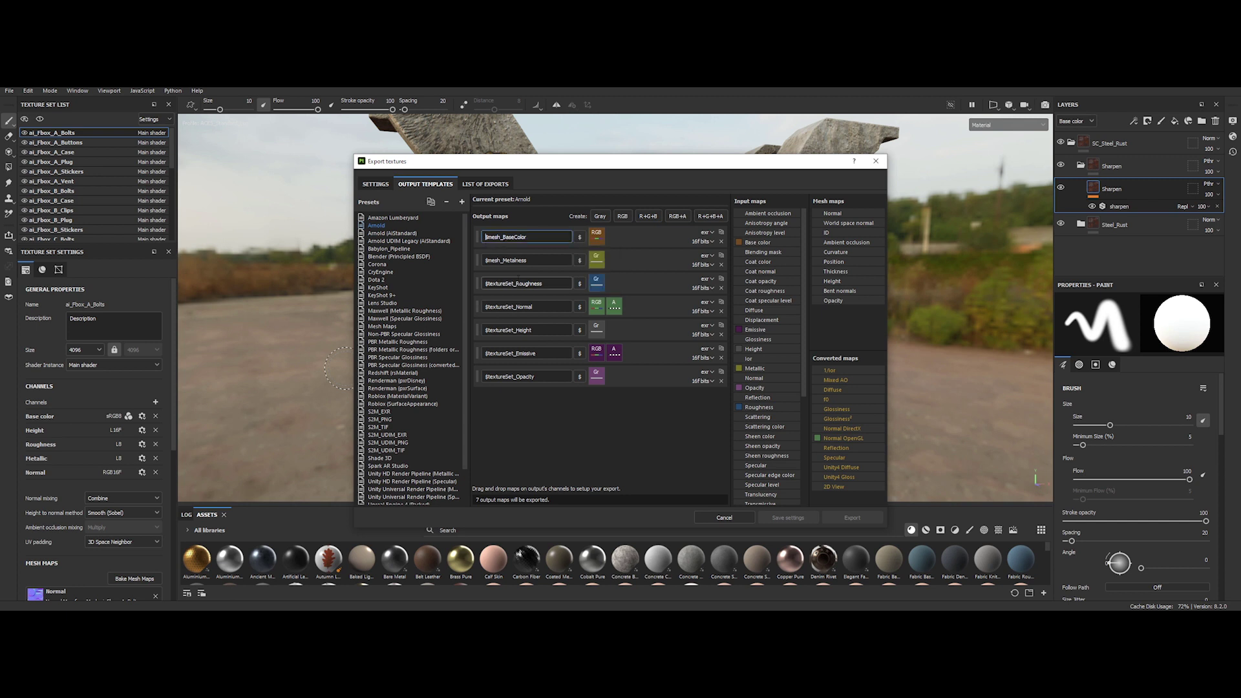
{"action": "left_click", "coordinate": [579, 237]}
{"action": "left_click", "coordinate": [592, 245]}
{"action": "left_click", "coordinate": [484, 260]}
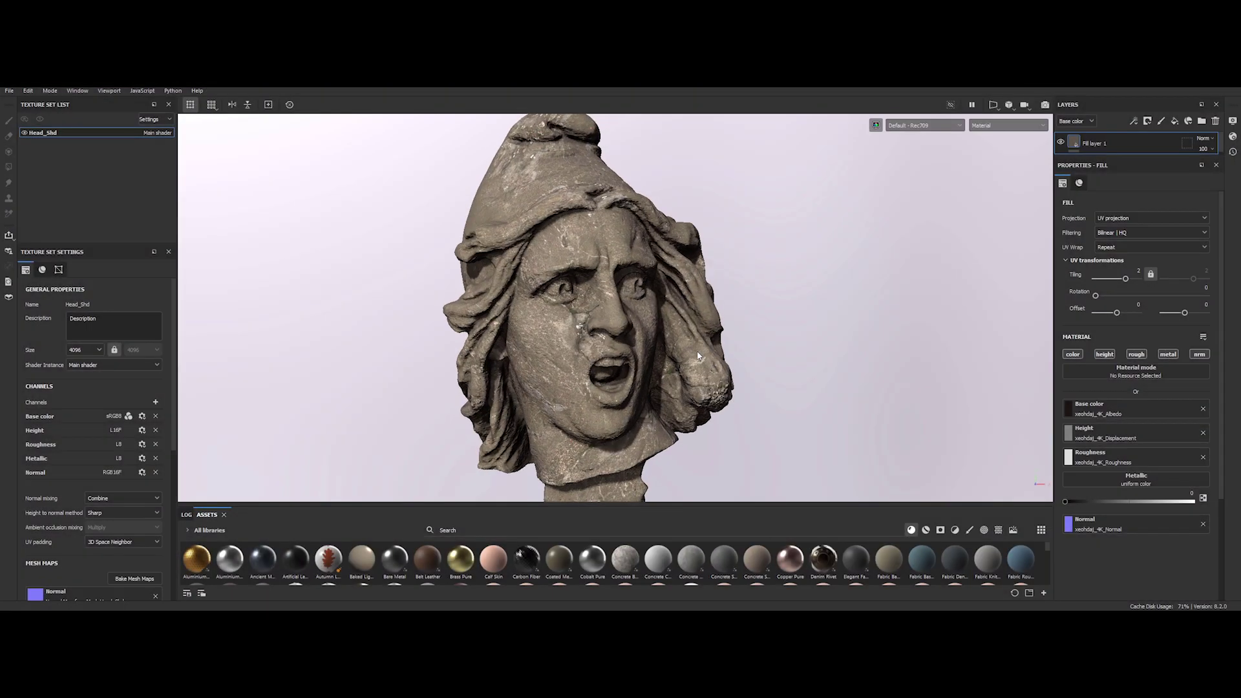
Rotate the environment lighting around the stone head to check its surface.
{"action": "right_click_drag", "start_coordinate": [698, 355], "coordinate": [675, 336], "text": "shift"}
{"action": "left_click_drag", "start_coordinate": [675, 336], "coordinate": [672, 331], "text": "alt"}
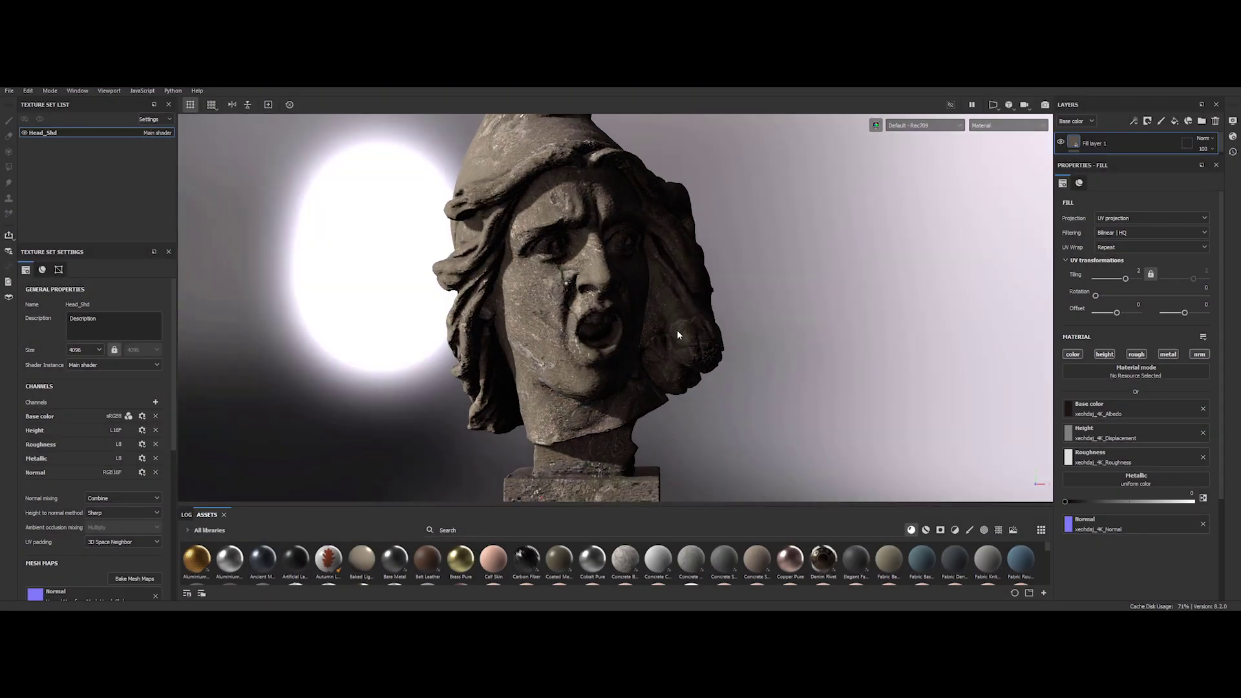
{"action": "right_click_drag", "start_coordinate": [672, 331], "coordinate": [603, 346], "text": "shift"}
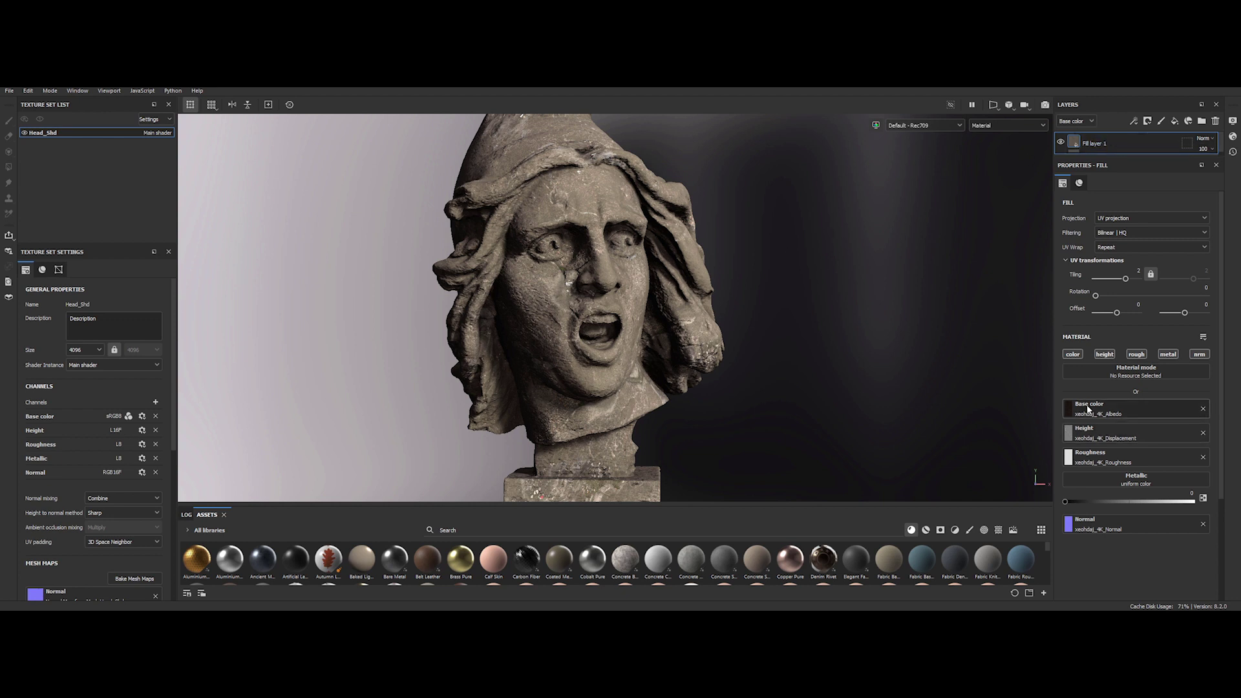
Show the fill layer's color space parameters and open the output color space choices for the base color map.
{"action": "left_click", "coordinate": [1202, 338]}
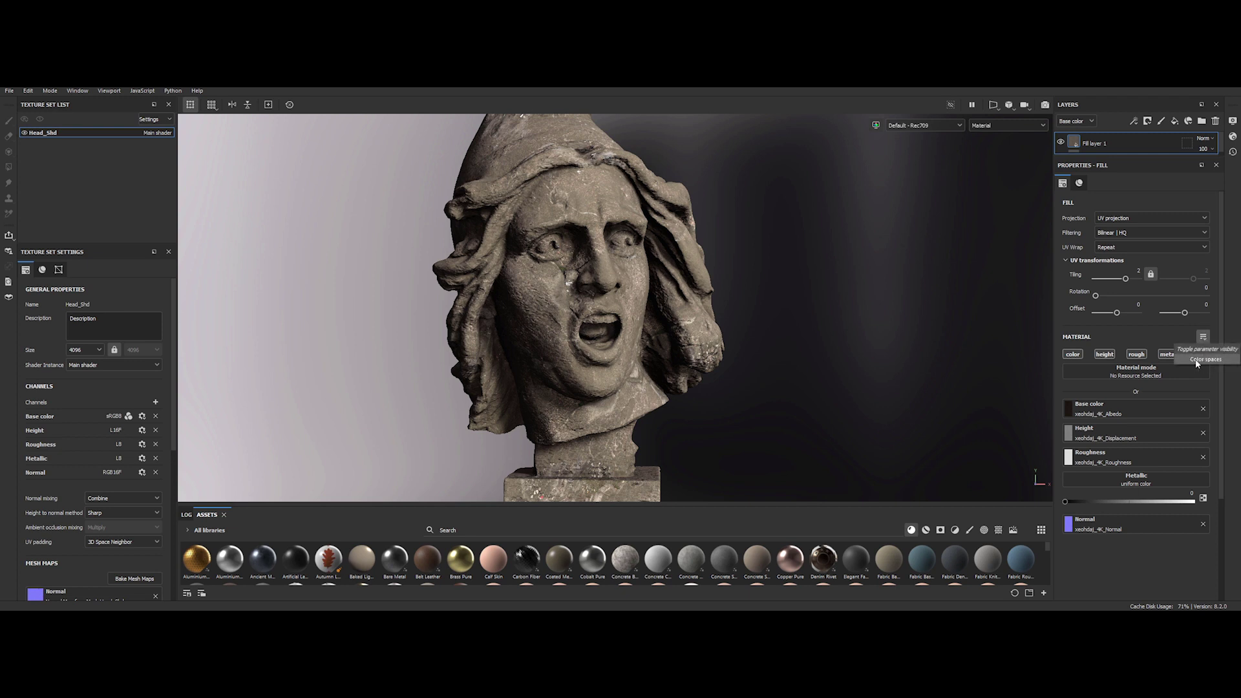
{"action": "left_click", "coordinate": [1206, 359]}
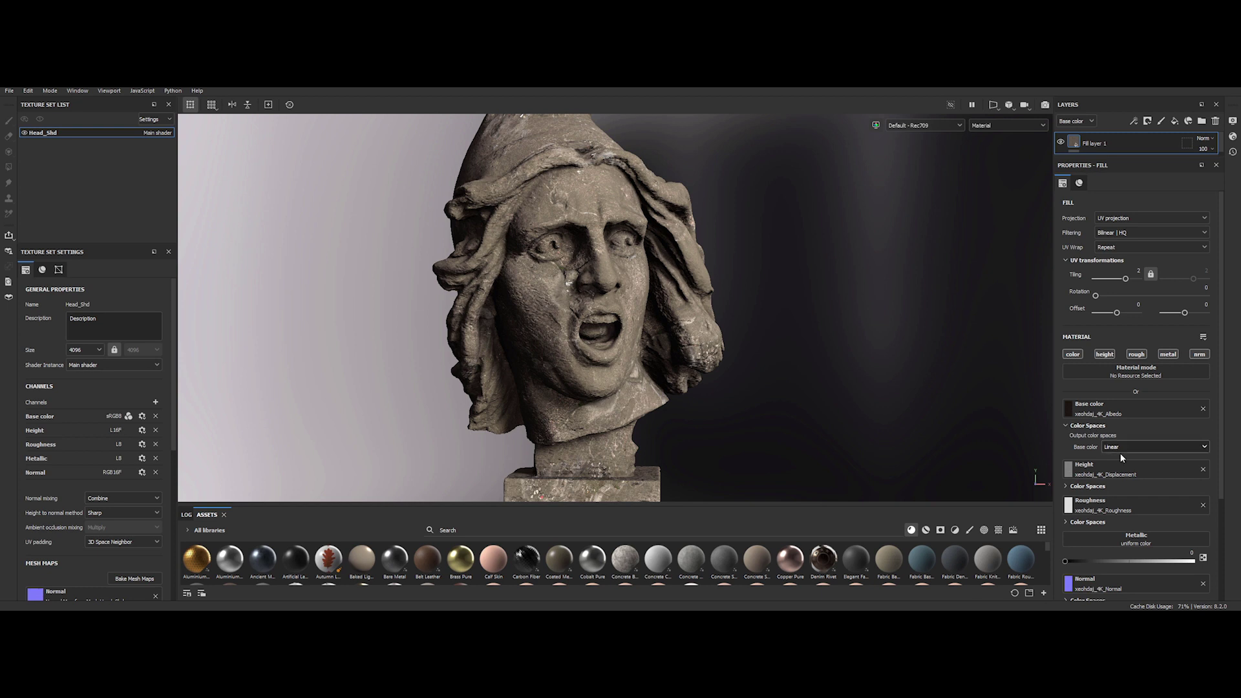
{"action": "left_click", "coordinate": [1130, 447]}
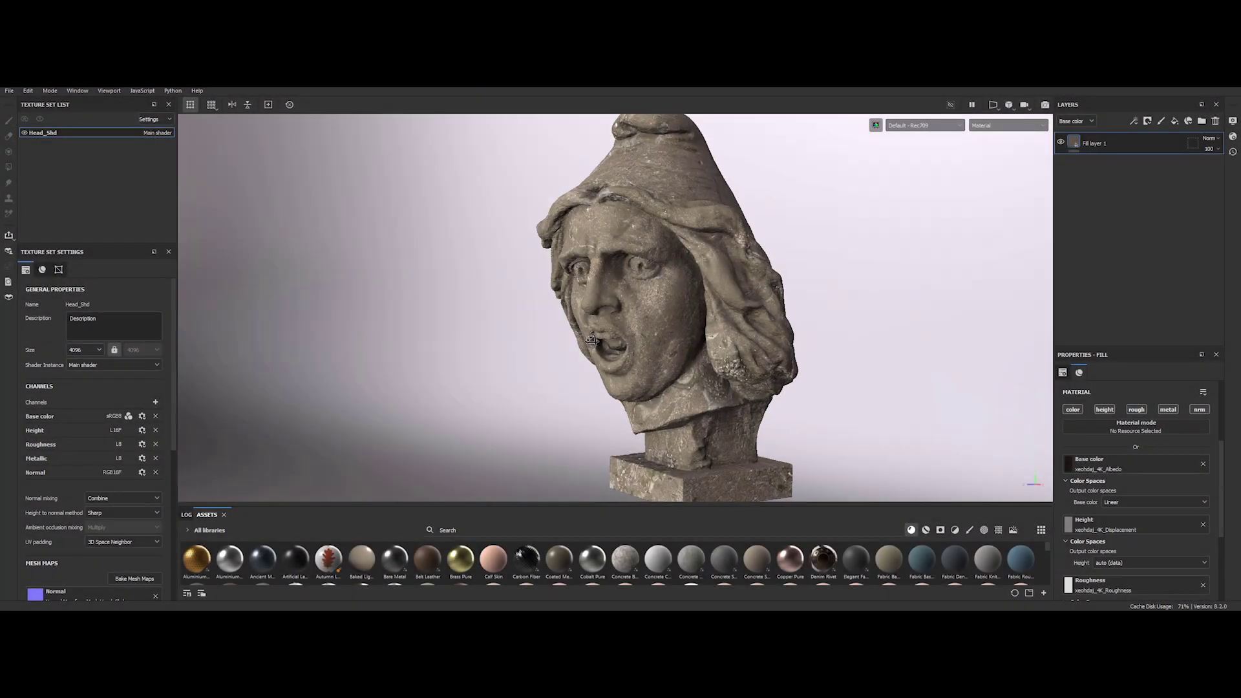
Rotate the lighting around the stone head and set the environment alignment to Camera in the display settings.
{"action": "left_click_drag", "start_coordinate": [592, 341], "coordinate": [780, 344], "text": "alt"}
{"action": "right_click_drag", "start_coordinate": [780, 343], "coordinate": [775, 346], "text": "shift"}
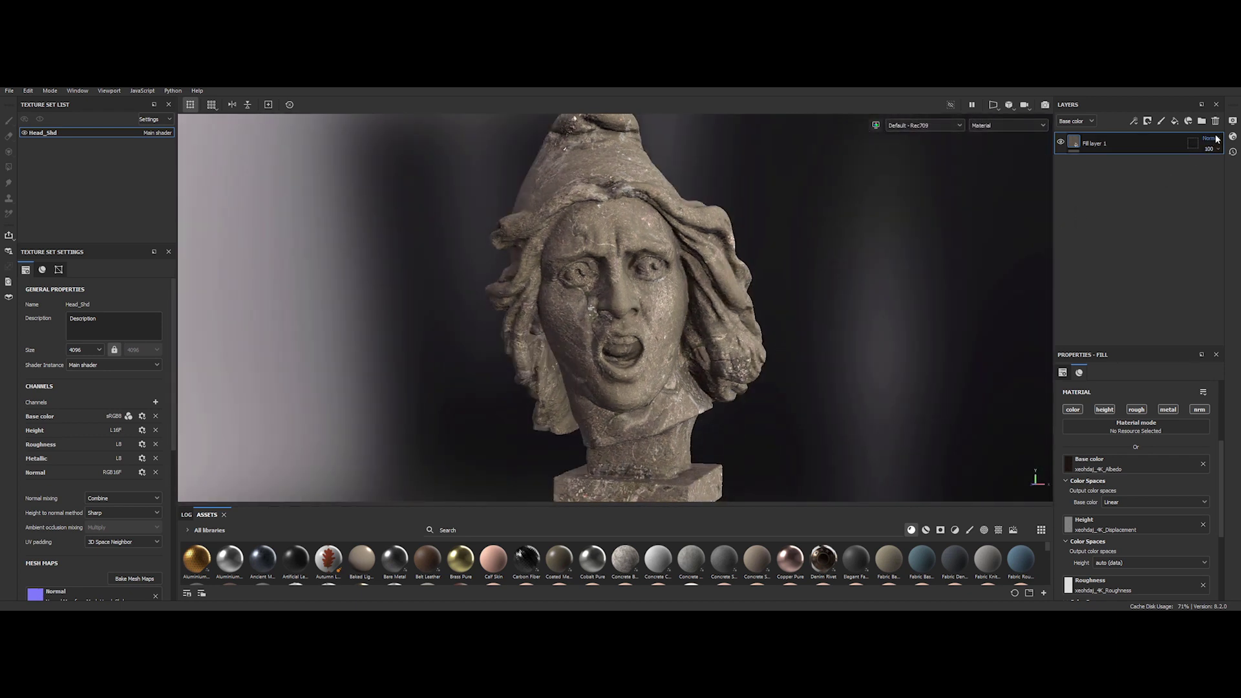
{"action": "left_click", "coordinate": [1232, 122]}
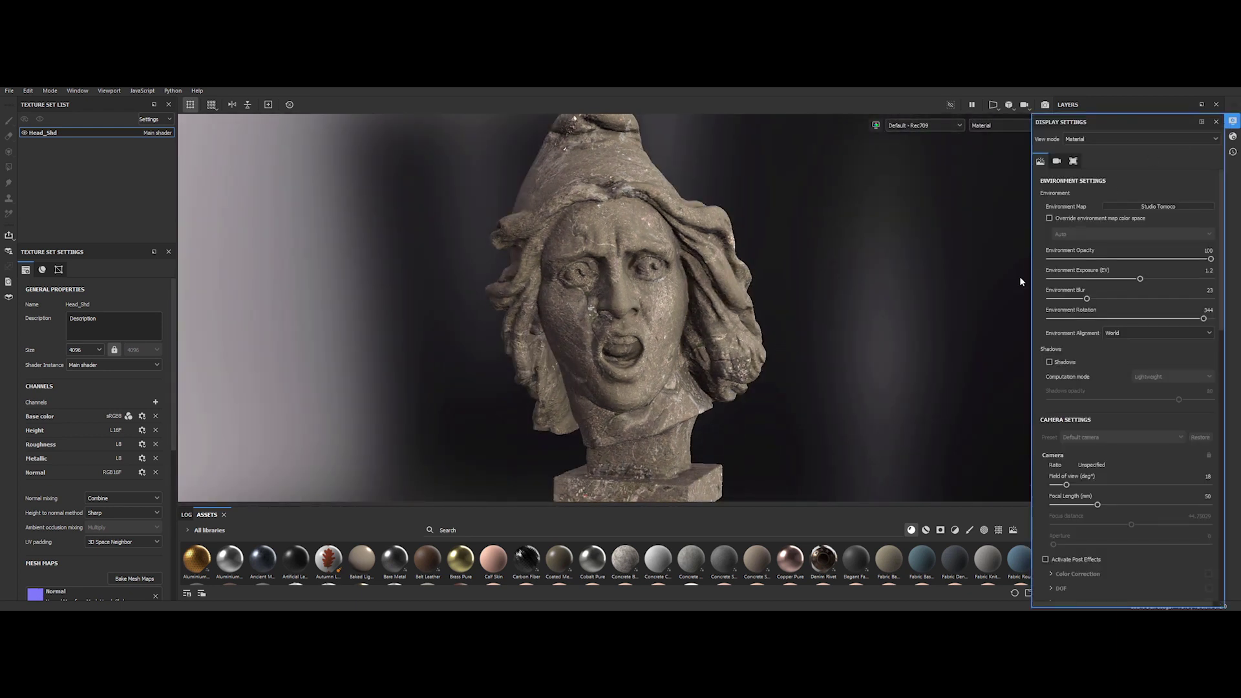
{"action": "left_click", "coordinate": [1133, 332]}
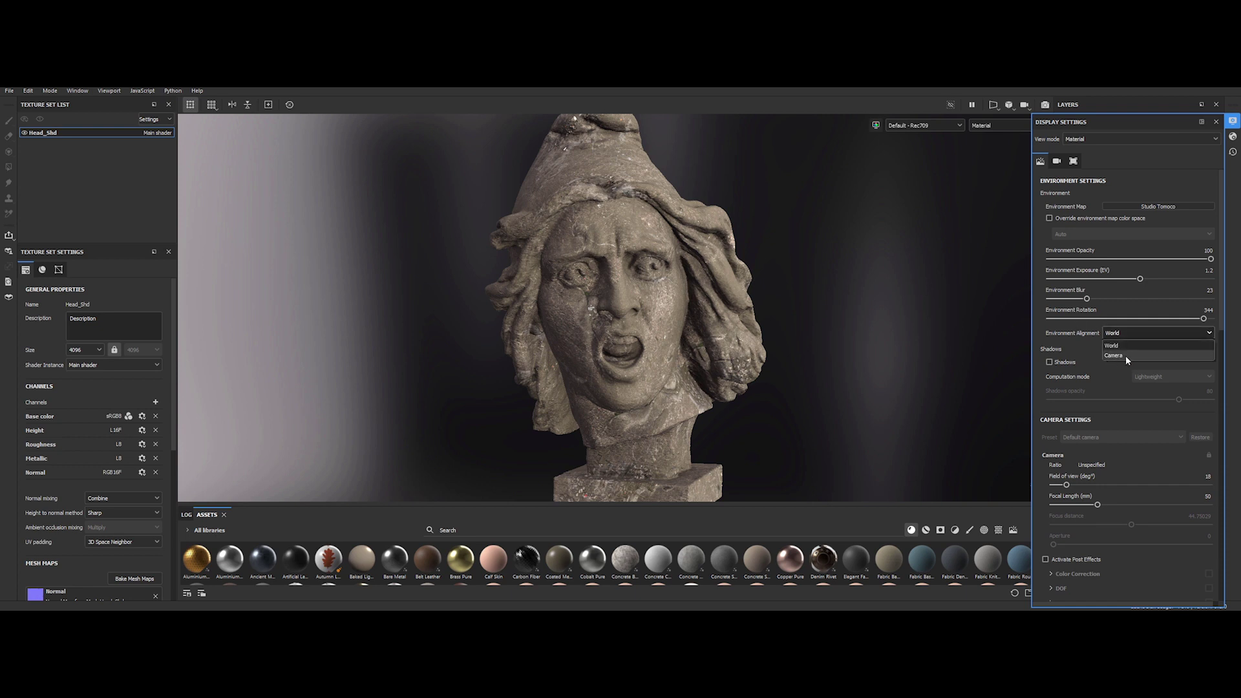
{"action": "left_click", "coordinate": [1126, 356]}
{"action": "left_click_drag", "start_coordinate": [789, 355], "coordinate": [814, 355], "text": "alt"}
{"action": "scroll", "coordinate": [1095, 362], "scroll_direction": "down", "scroll_amount": 1}
{"action": "left_click", "coordinate": [1062, 333]}
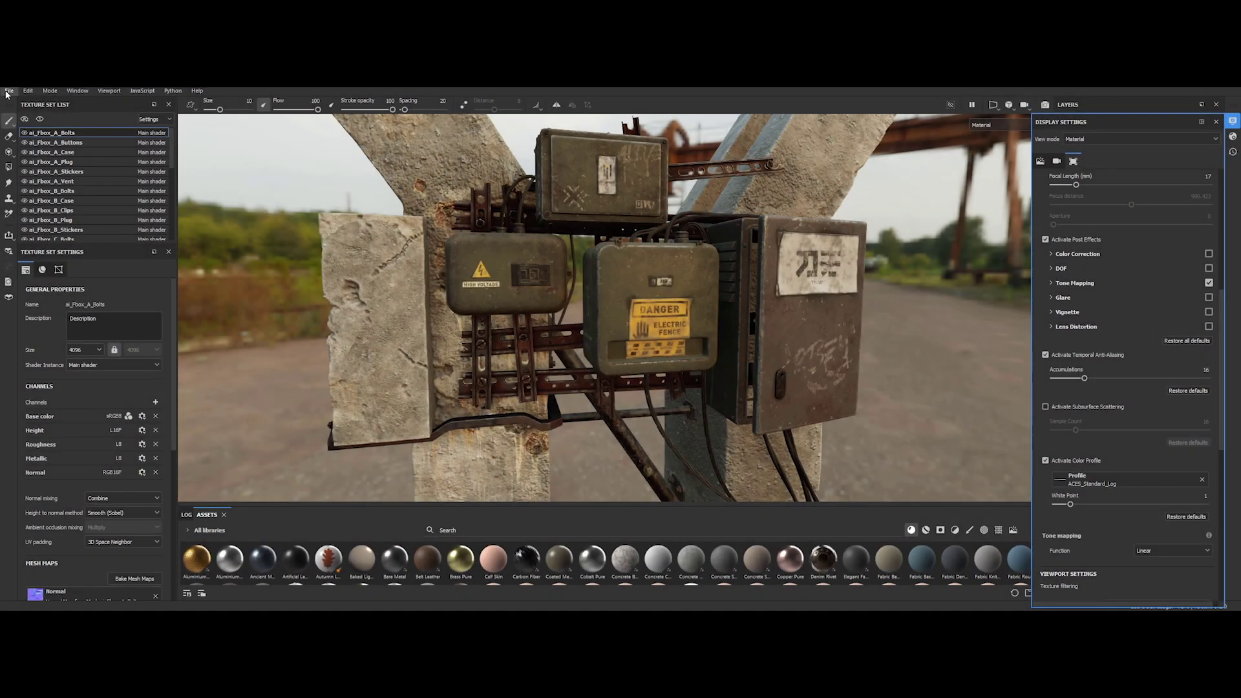
Open the texture export settings and change the export file type to sbsar.
{"action": "left_click", "coordinate": [9, 91]}
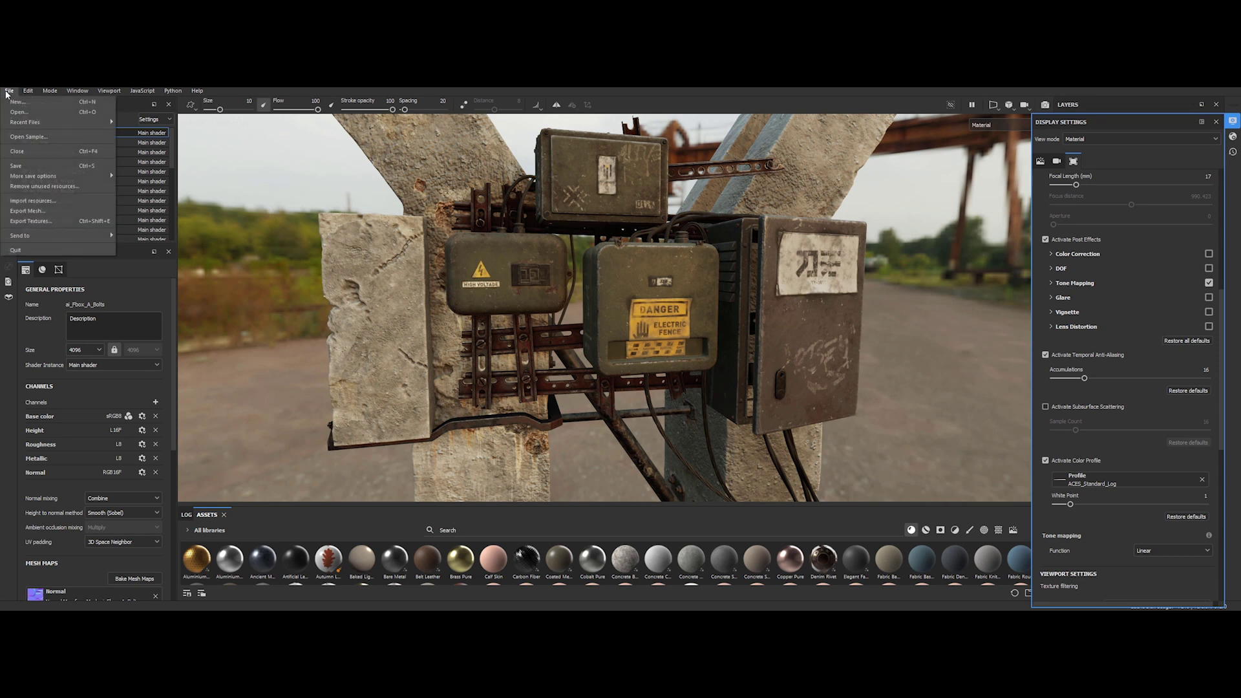
{"action": "left_click", "coordinate": [36, 225]}
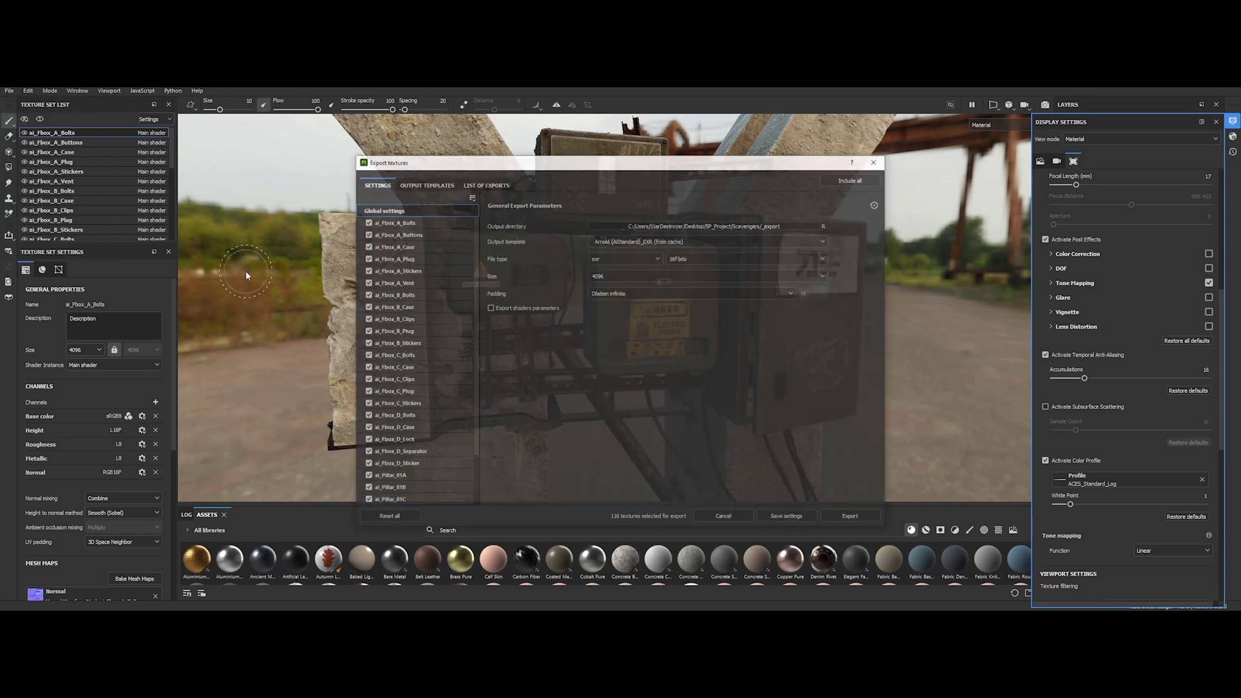
{"action": "left_click", "coordinate": [613, 258]}
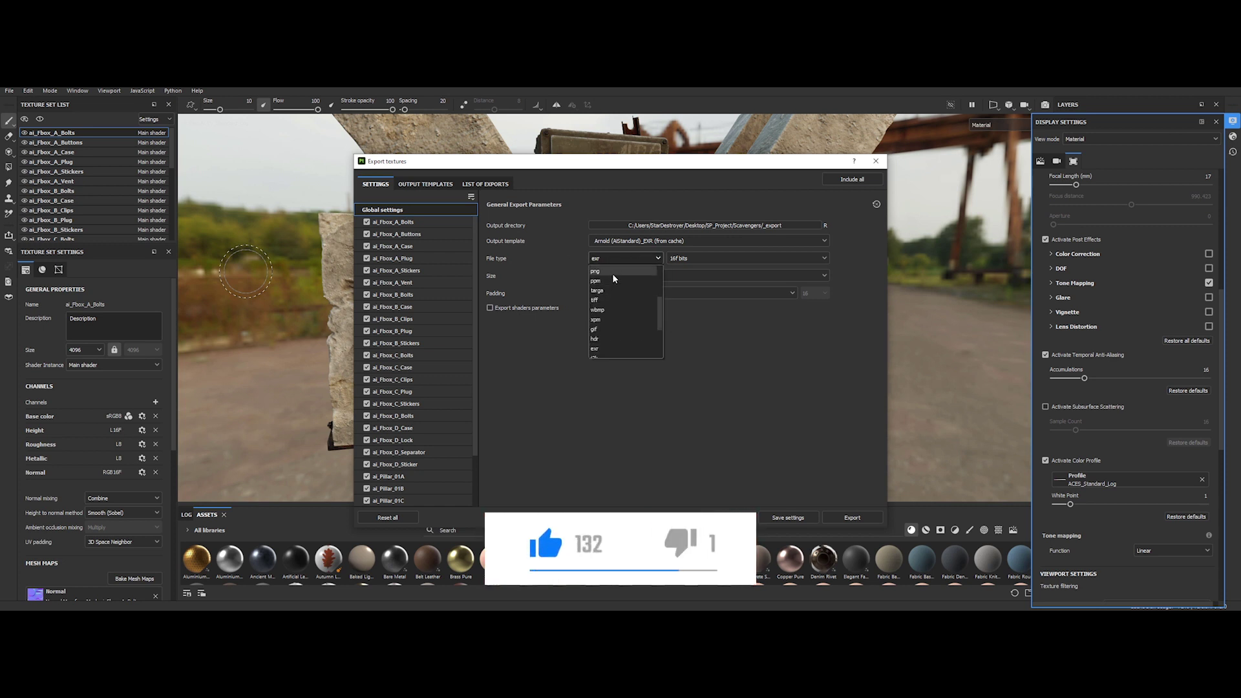
{"action": "scroll", "coordinate": [614, 291], "scroll_direction": "down", "scroll_amount": 4}
{"action": "scroll", "coordinate": [619, 290], "scroll_direction": "down", "scroll_amount": 1}
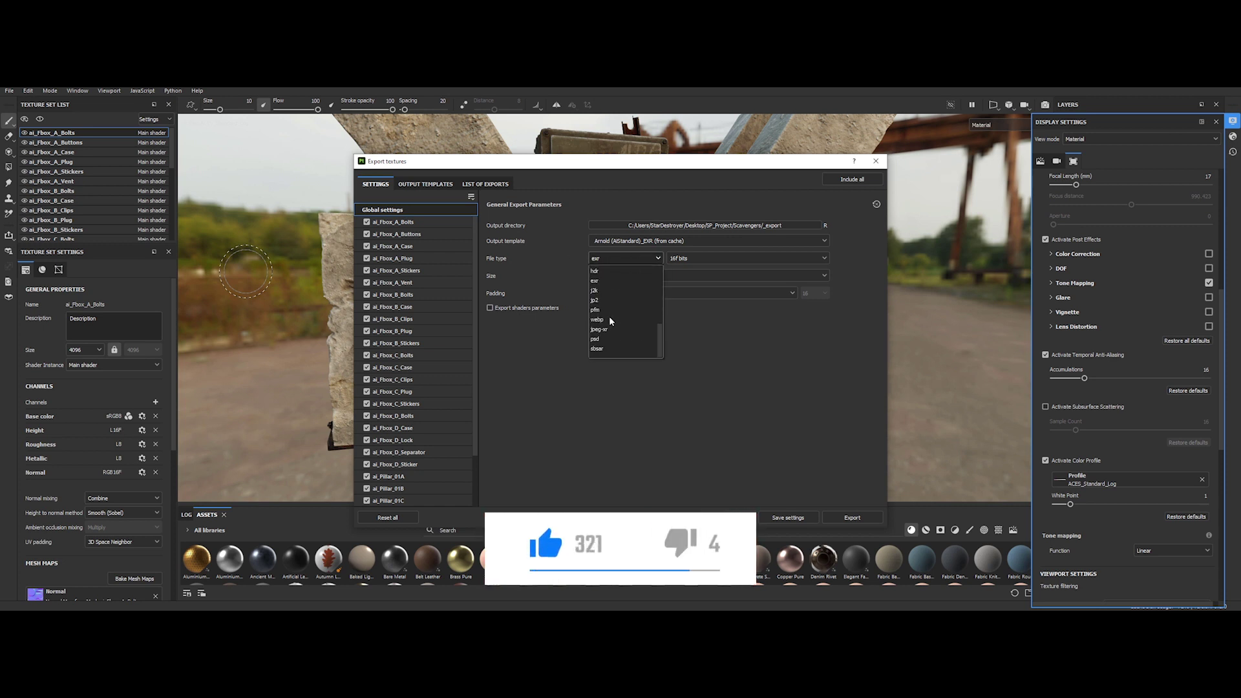
{"action": "left_click", "coordinate": [619, 349]}
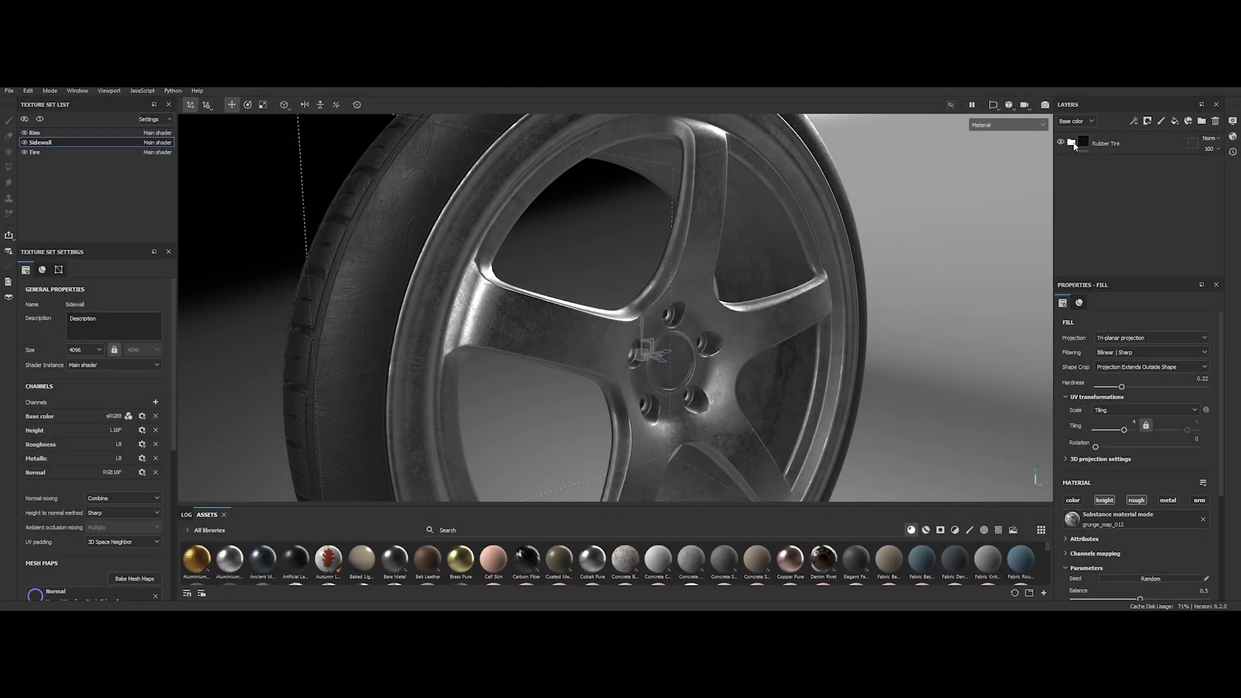
Expand the Rubber Tire folder and set the Wear layer's base color blending mode to Multiply.
{"action": "left_click", "coordinate": [1072, 143]}
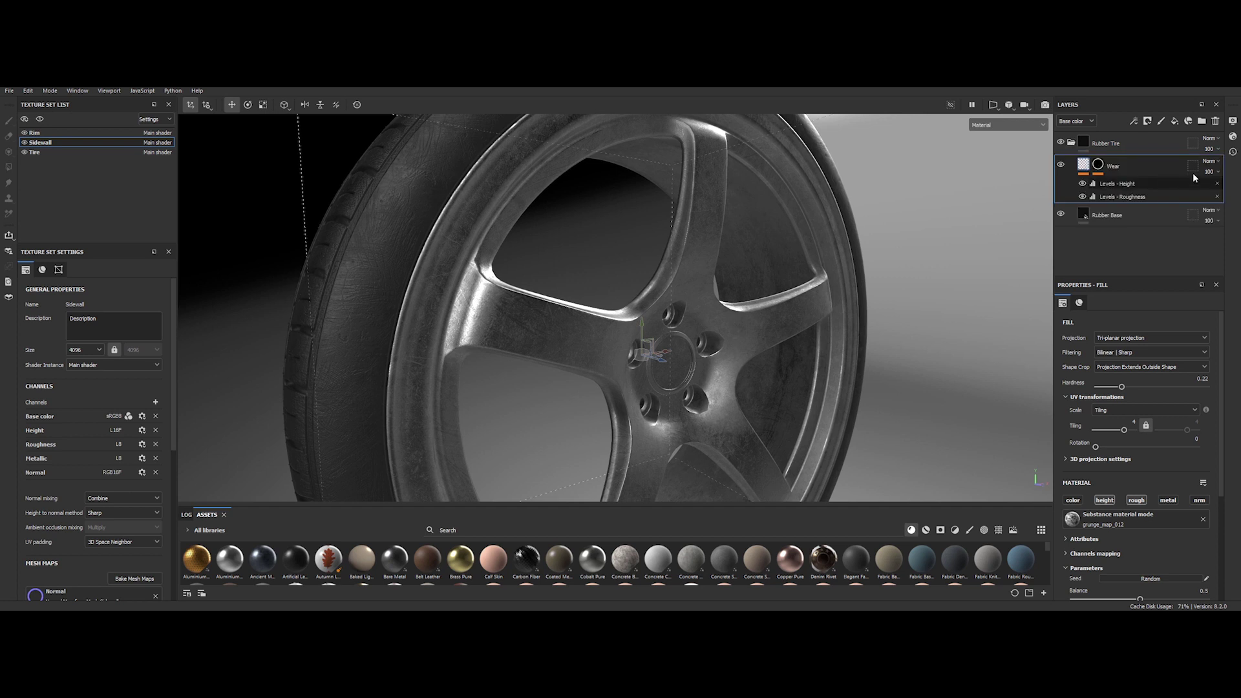
{"action": "left_click", "coordinate": [1209, 162]}
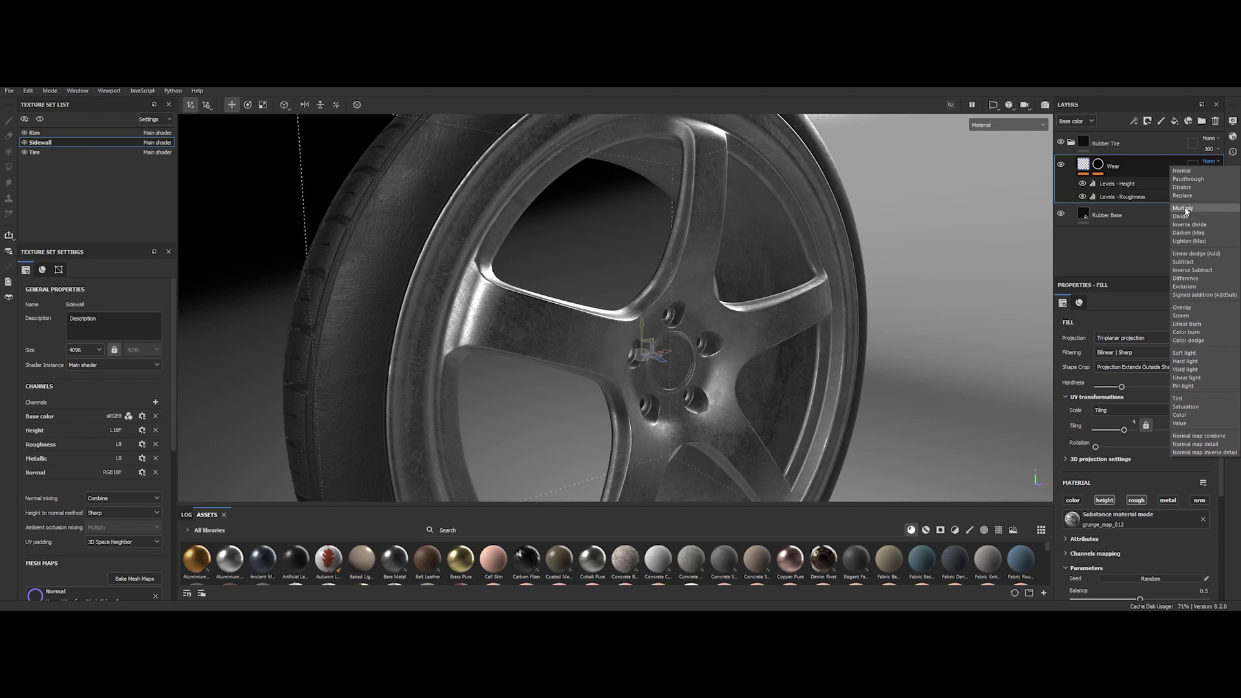
{"action": "left_click", "coordinate": [1183, 209]}
Switch the layer stack between base color, height and other channels to compare the Wear layer's blending modes.
{"action": "left_click", "coordinate": [1074, 121]}
{"action": "left_click", "coordinate": [1072, 143]}
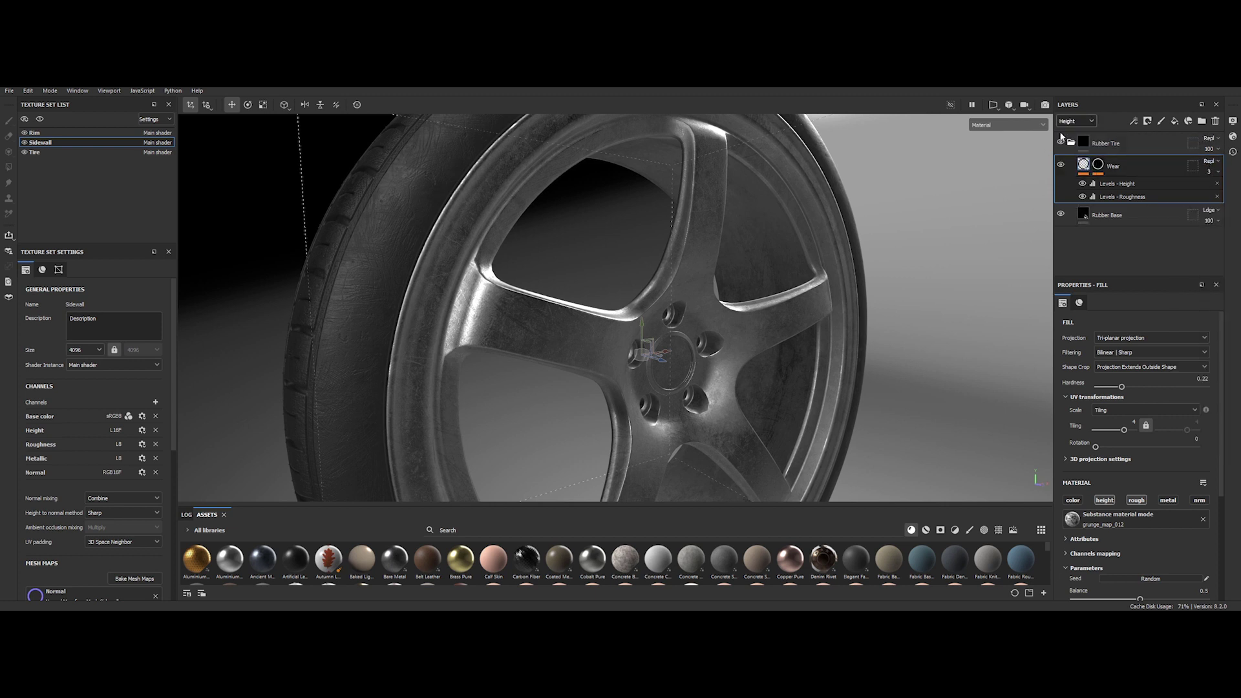
{"action": "left_click", "coordinate": [1070, 153]}
{"action": "left_click", "coordinate": [1075, 121]}
{"action": "left_click", "coordinate": [1070, 133]}
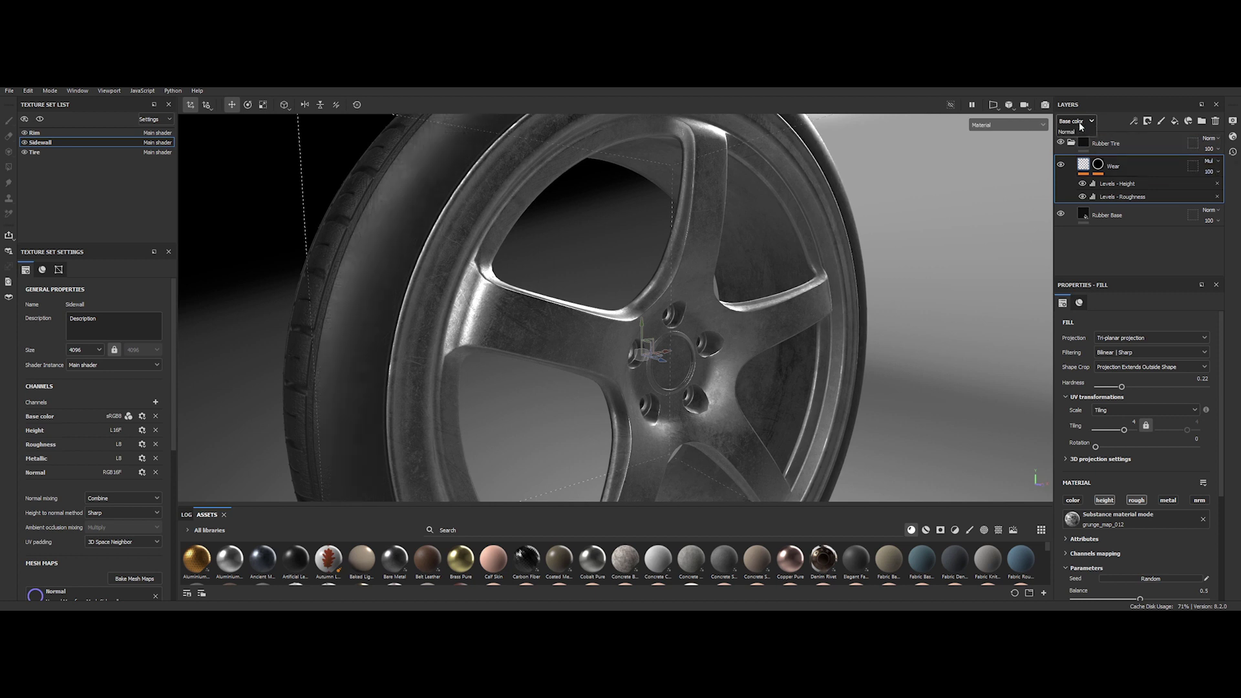
{"action": "left_click", "coordinate": [1075, 120]}
{"action": "left_click", "coordinate": [1078, 144]}
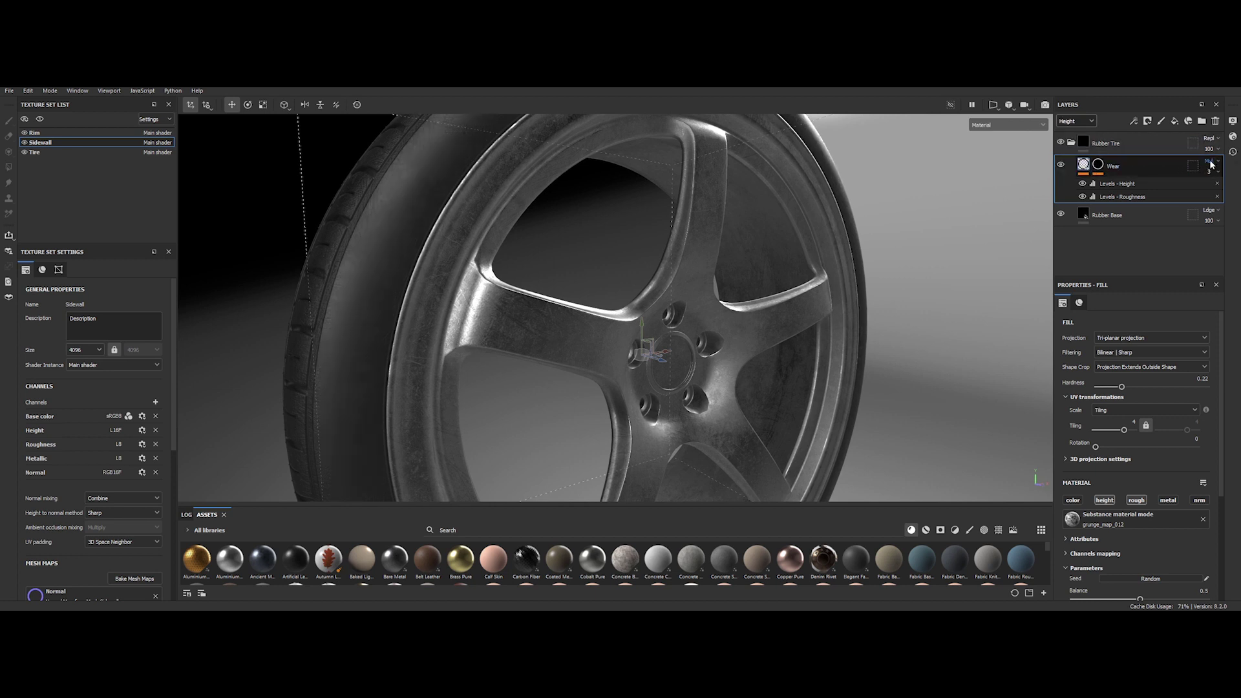
{"action": "left_click", "coordinate": [1075, 121]}
{"action": "left_click", "coordinate": [1075, 159]}
{"action": "left_click", "coordinate": [1075, 121]}
{"action": "left_click", "coordinate": [1075, 132]}
Lower the Wear layer's opacity in the base color channel and check its opacity in the other channels.
{"action": "left_click", "coordinate": [1209, 172]}
{"action": "left_click_drag", "start_coordinate": [1234, 190], "coordinate": [1216, 192]}
{"action": "left_click", "coordinate": [1065, 122]}
{"action": "left_click", "coordinate": [1074, 141]}
{"action": "left_click", "coordinate": [1075, 122]}
{"action": "left_click", "coordinate": [1074, 151]}
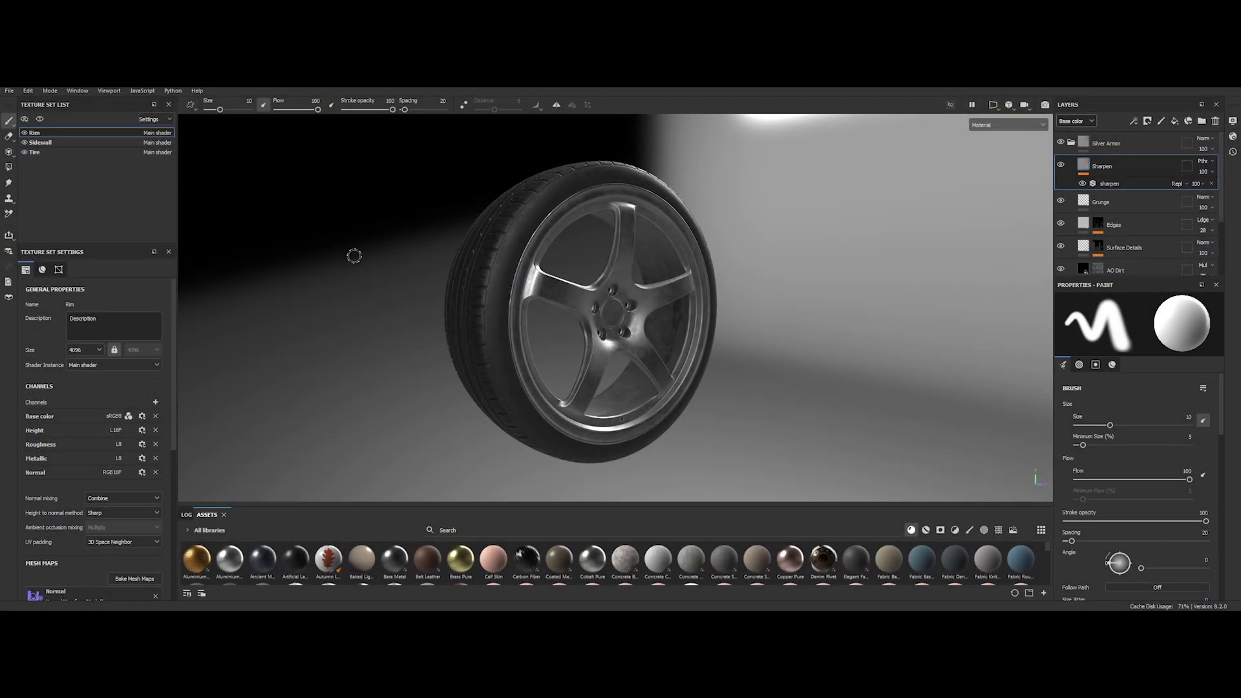
Show the mesh file selection in the project configuration and cancel without choosing a file.
{"action": "left_click", "coordinate": [27, 91]}
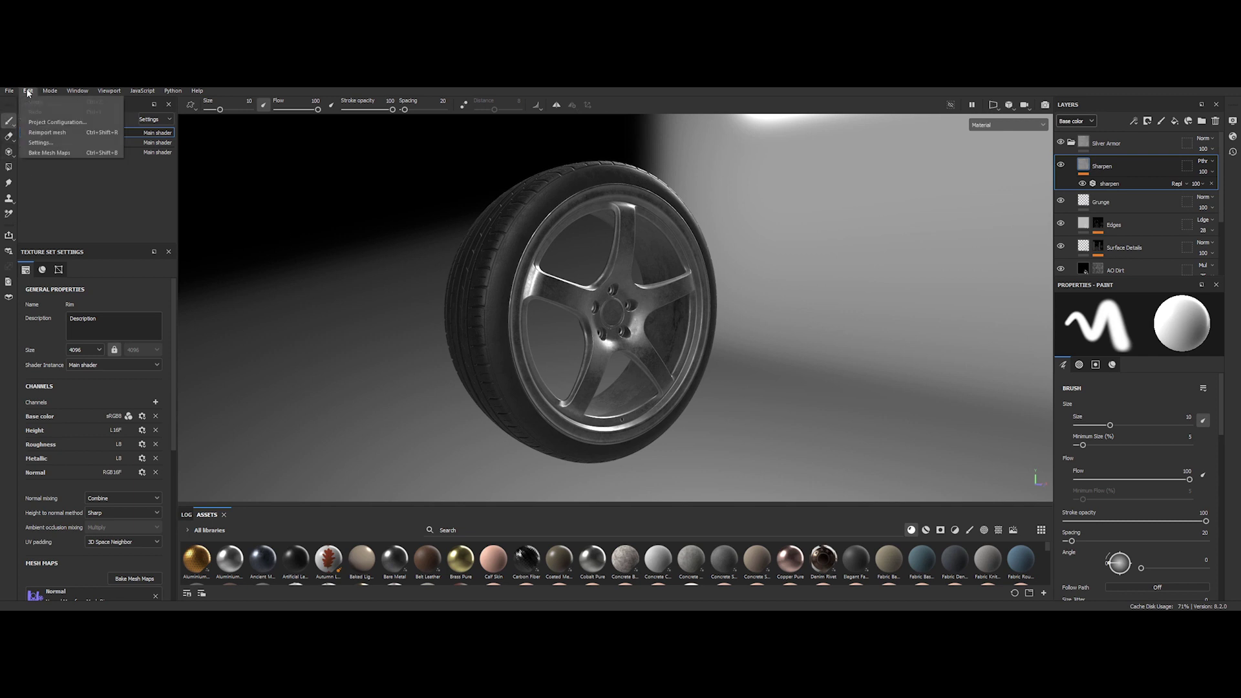
{"action": "left_click", "coordinate": [48, 122]}
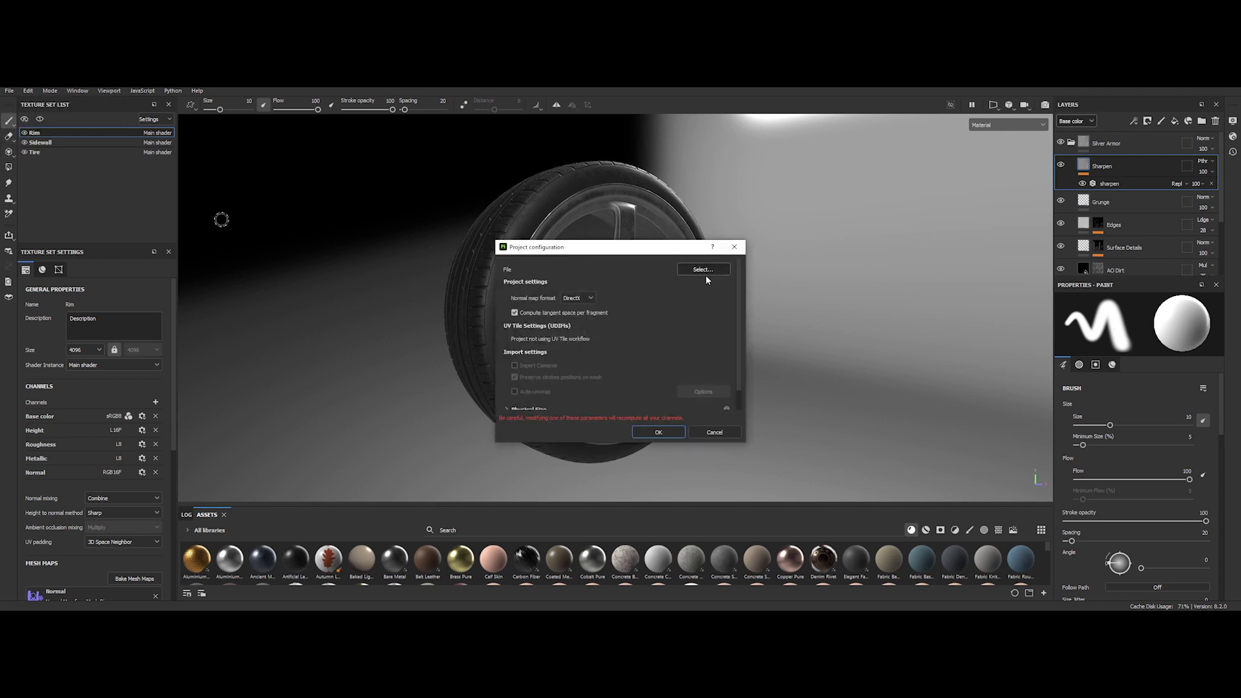
{"action": "left_click", "coordinate": [703, 270]}
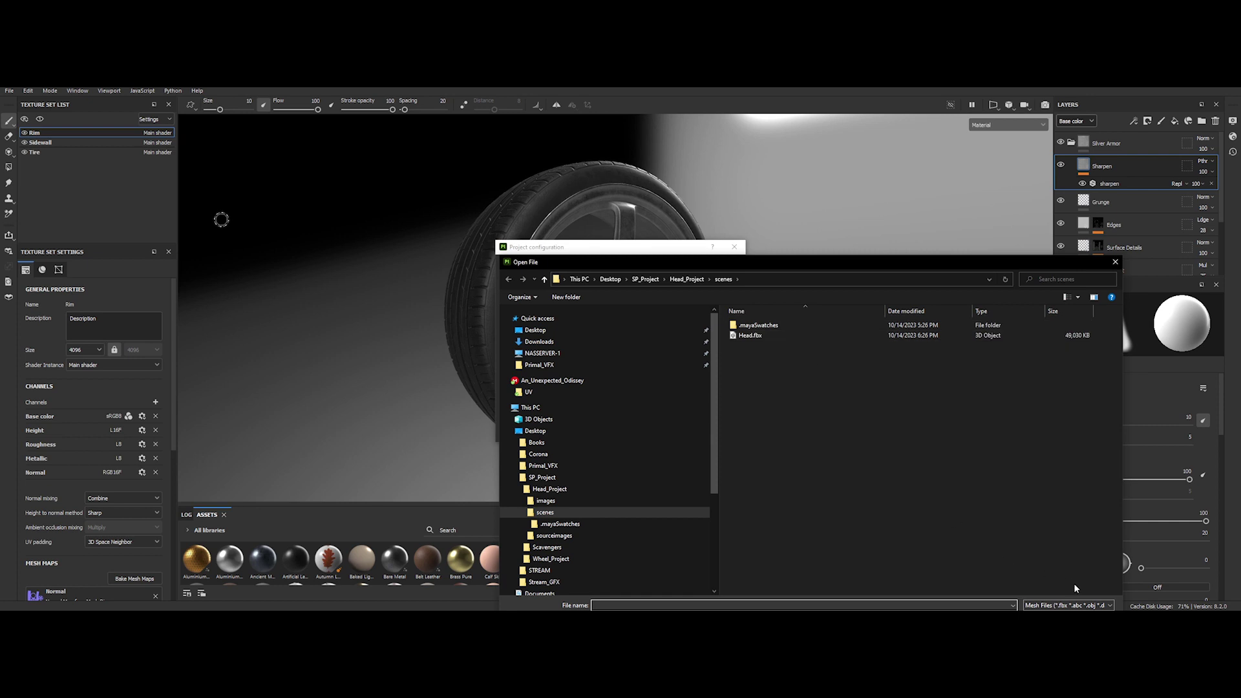
{"action": "key", "text": "Escape"}
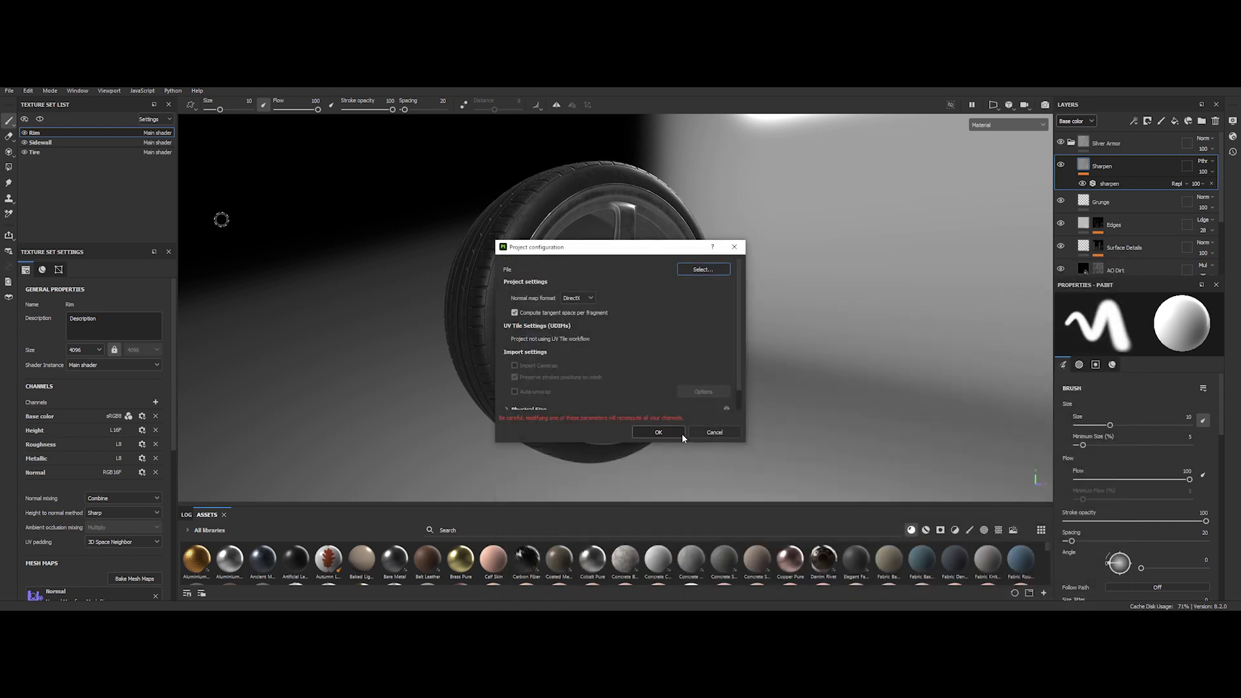
{"action": "left_click", "coordinate": [705, 438]}
Reimport the project's mesh and inspect the wheel from another angle.
{"action": "left_click", "coordinate": [30, 91]}
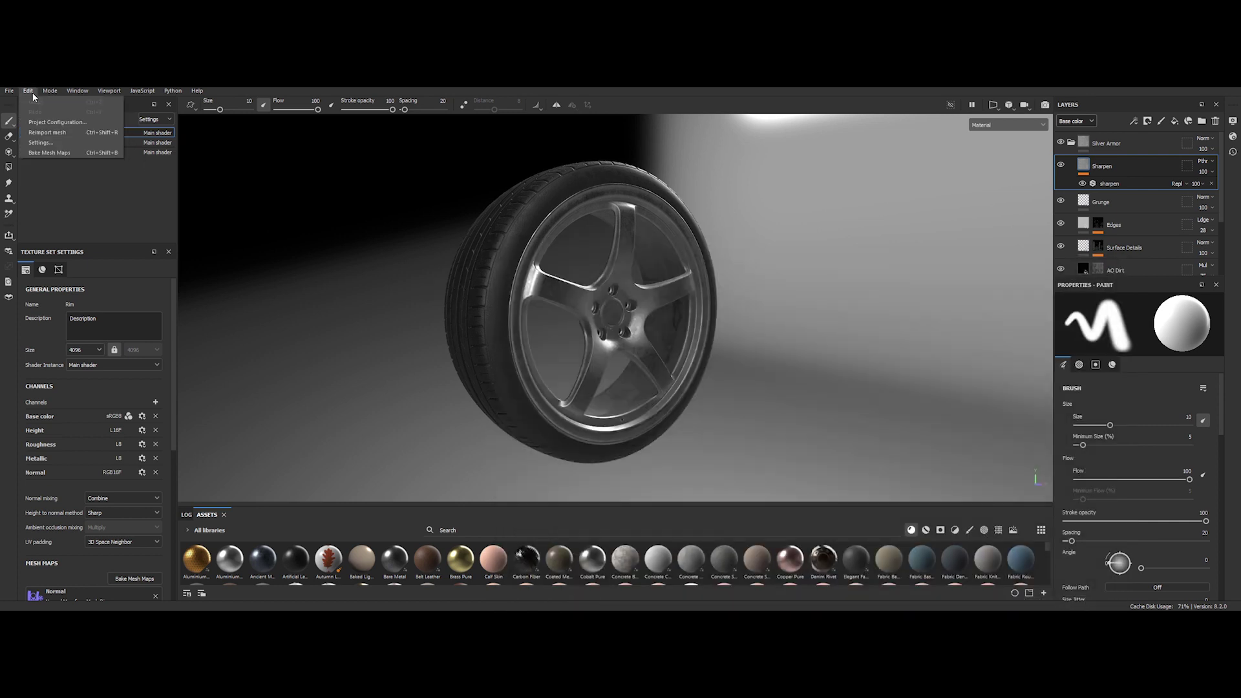
{"action": "left_click", "coordinate": [56, 133]}
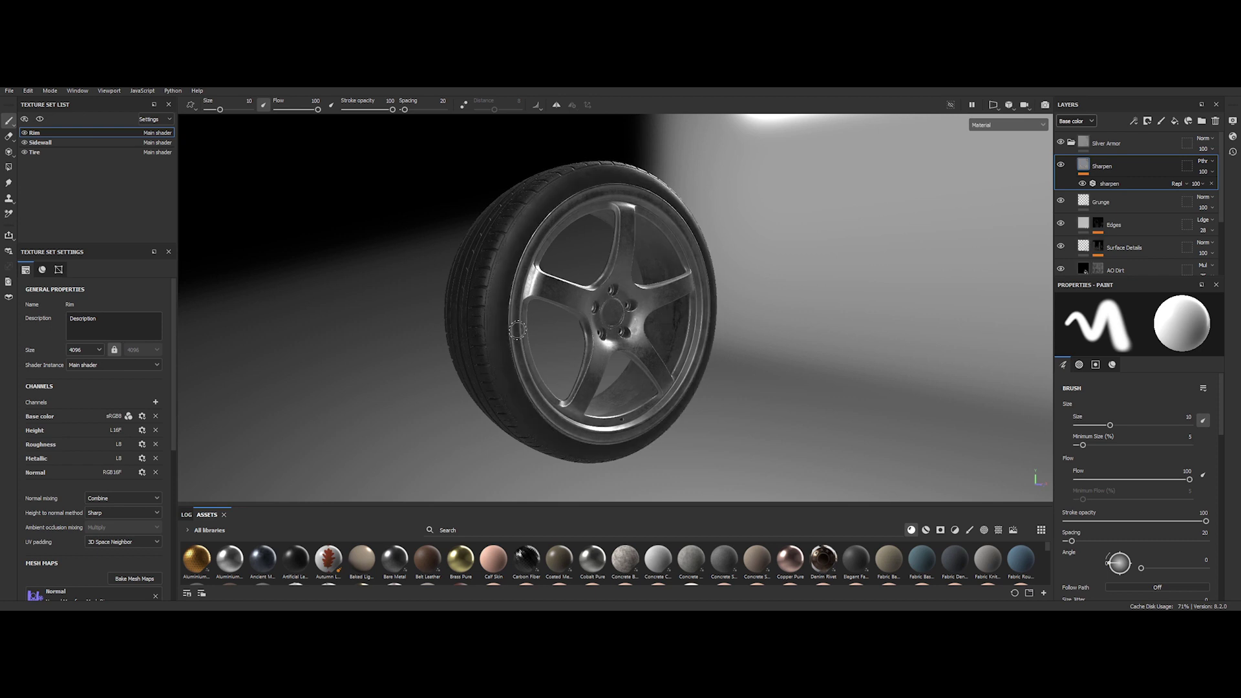
{"action": "left_click_drag", "start_coordinate": [612, 319], "coordinate": [743, 332], "text": "alt"}
{"action": "mouse_move", "coordinate": [627, 345]}
{"action": "left_mouse_down", "text": "alt"}
{"action": "mouse_move", "coordinate": [518, 328]}
{"action": "mouse_move", "coordinate": [619, 331]}
{"action": "left_mouse_up", "text": "alt"}
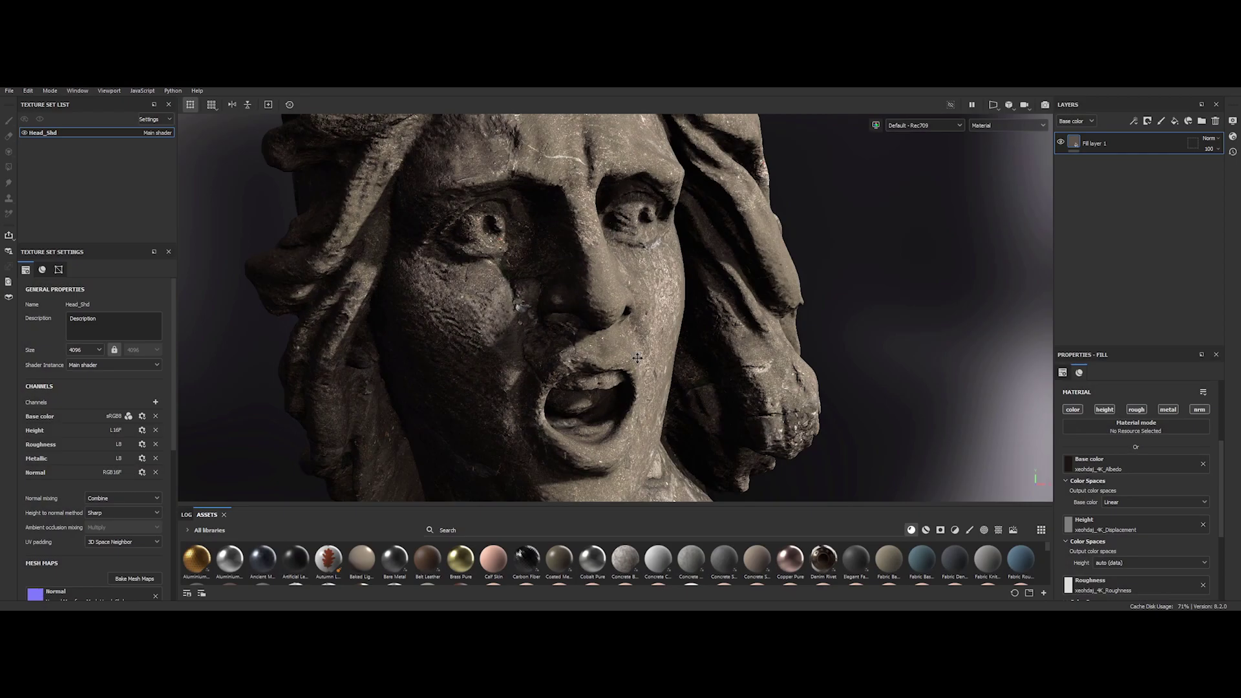
Activate Temporal Anti-Aliasing for the stone head's viewport display with 29 accumulations.
{"action": "mouse_move", "coordinate": [704, 403]}
{"action": "right_mouse_down", "text": "alt"}
{"action": "mouse_move", "coordinate": [687, 441]}
{"action": "mouse_move", "coordinate": [650, 396]}
{"action": "right_mouse_up", "text": "alt"}
{"action": "left_click_drag", "start_coordinate": [590, 348], "coordinate": [615, 242], "text": "alt"}
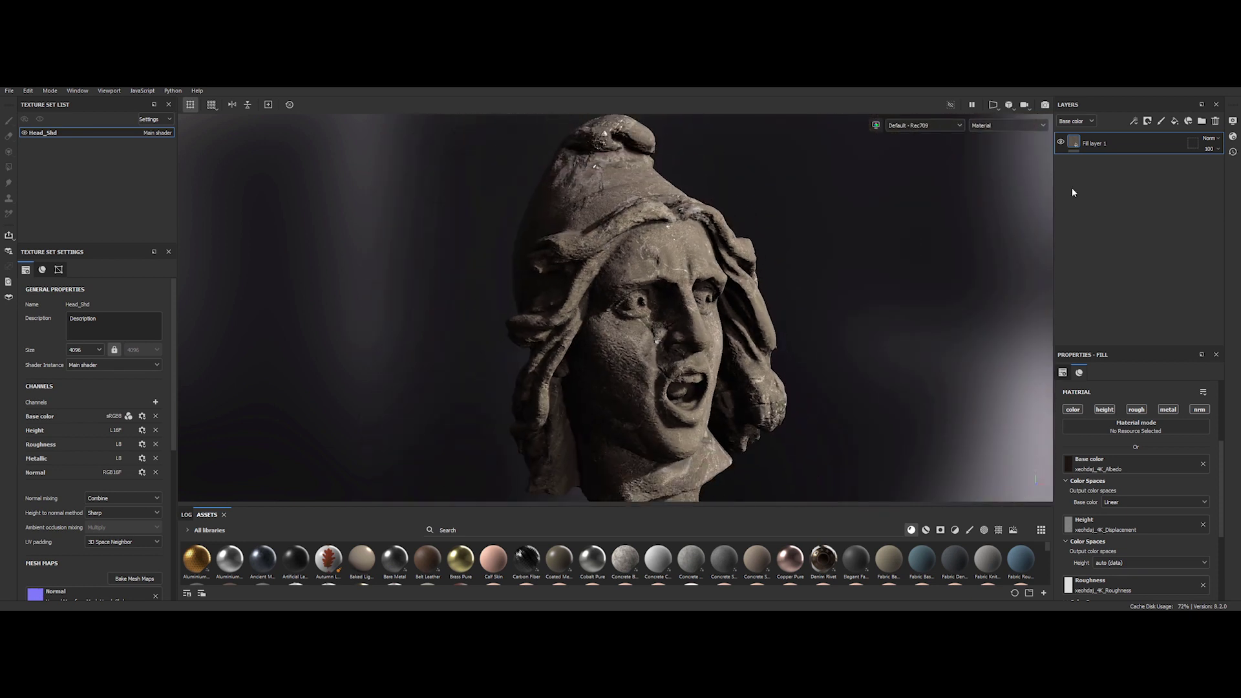
{"action": "left_click", "coordinate": [1233, 122]}
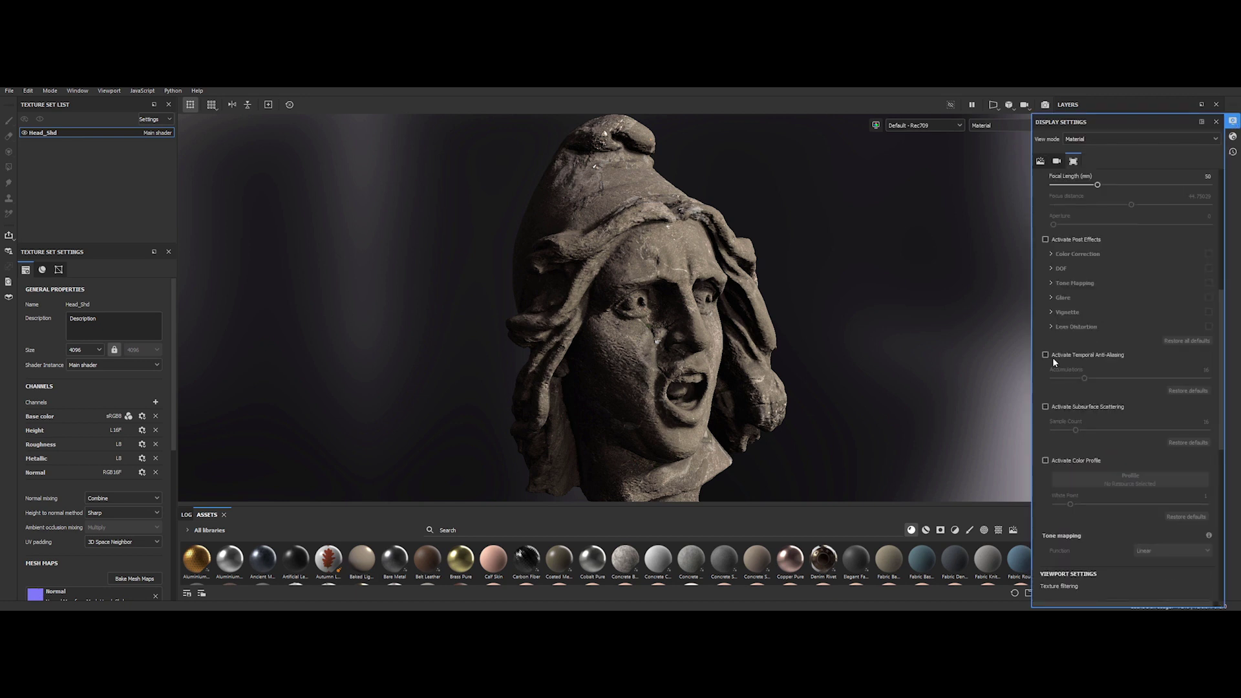
{"action": "left_click", "coordinate": [1077, 360]}
{"action": "left_click_drag", "start_coordinate": [1084, 378], "coordinate": [1118, 378]}
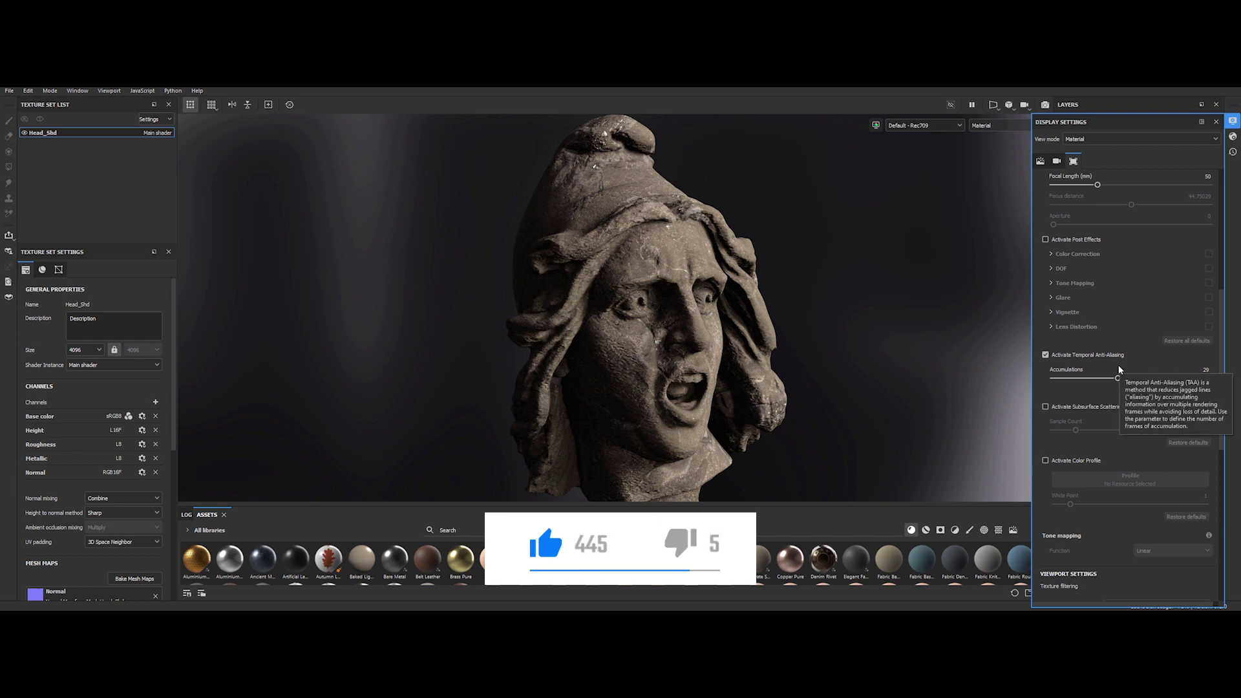
Inspect the stone head's edges up close and turn off Temporal Anti-Aliasing for comparison.
{"action": "scroll", "coordinate": [414, 304], "scroll_direction": "up", "scroll_amount": 5}
{"action": "left_click_drag", "start_coordinate": [413, 304], "coordinate": [624, 334], "text": "alt"}
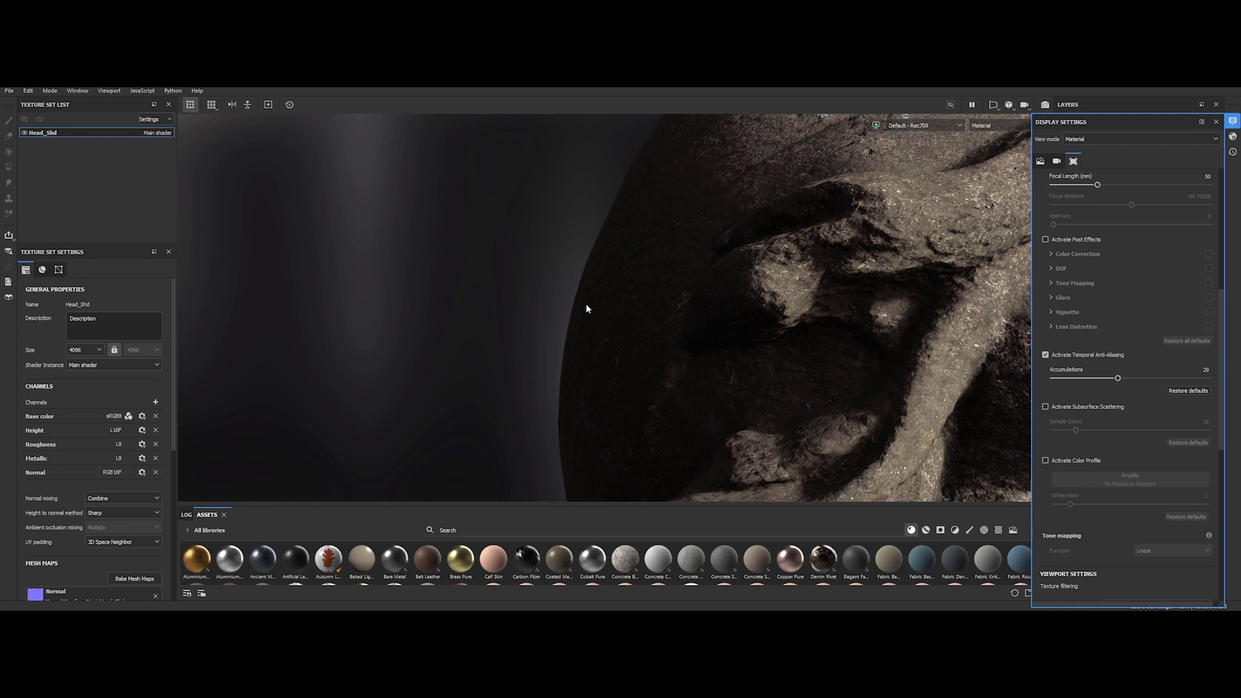
{"action": "left_click", "coordinate": [1044, 355]}
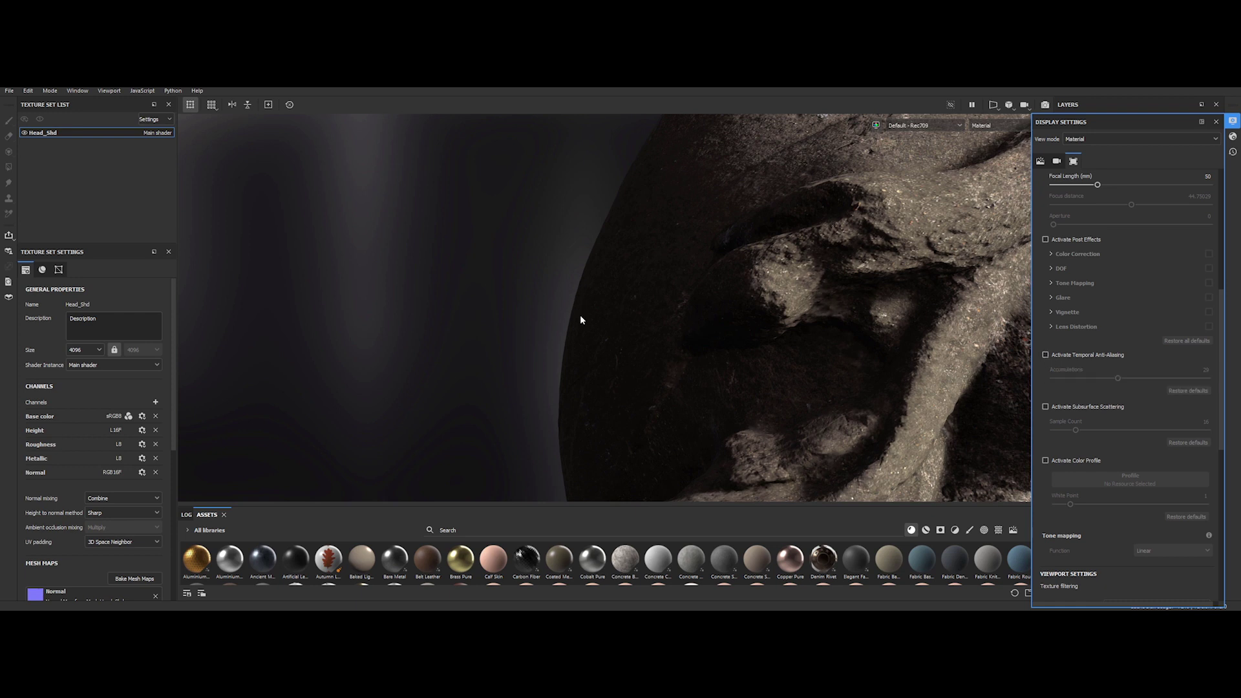
{"action": "left_click_drag", "start_coordinate": [583, 323], "coordinate": [618, 385], "text": "alt"}
{"action": "scroll", "coordinate": [617, 380], "scroll_direction": "down", "scroll_amount": 3}
{"action": "middle_click_drag", "start_coordinate": [653, 371], "coordinate": [717, 331], "text": "alt"}
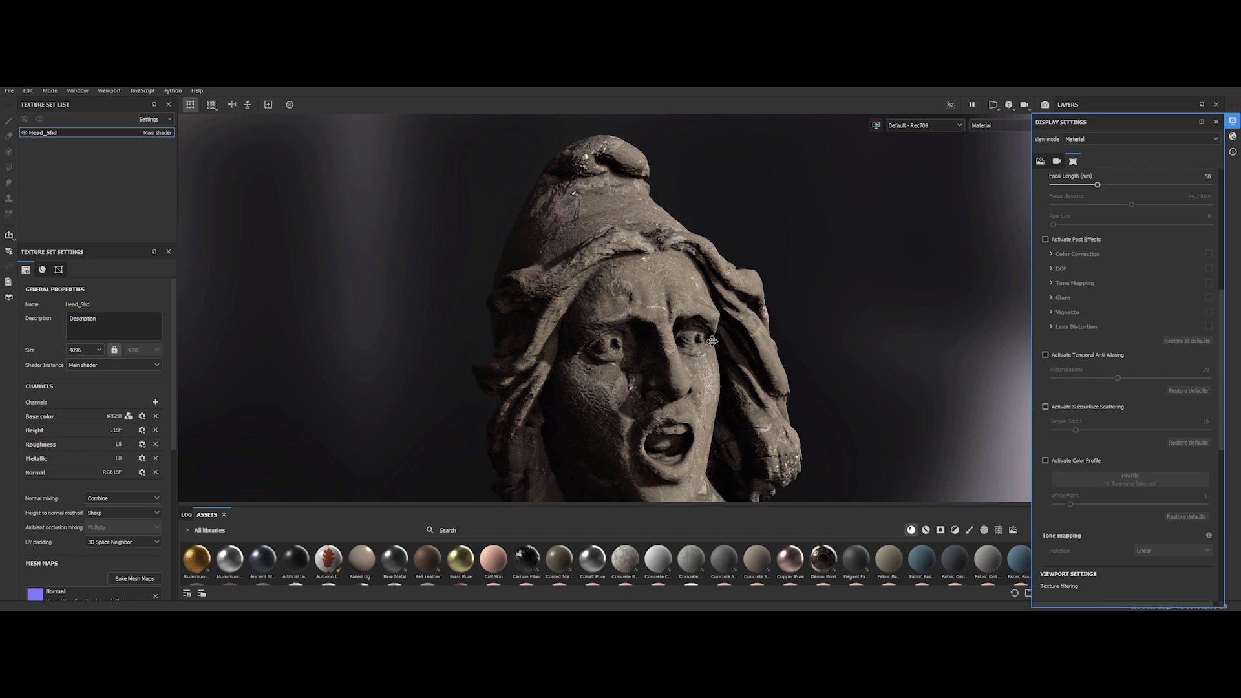
{"action": "left_click_drag", "start_coordinate": [697, 345], "coordinate": [681, 359], "text": "alt"}
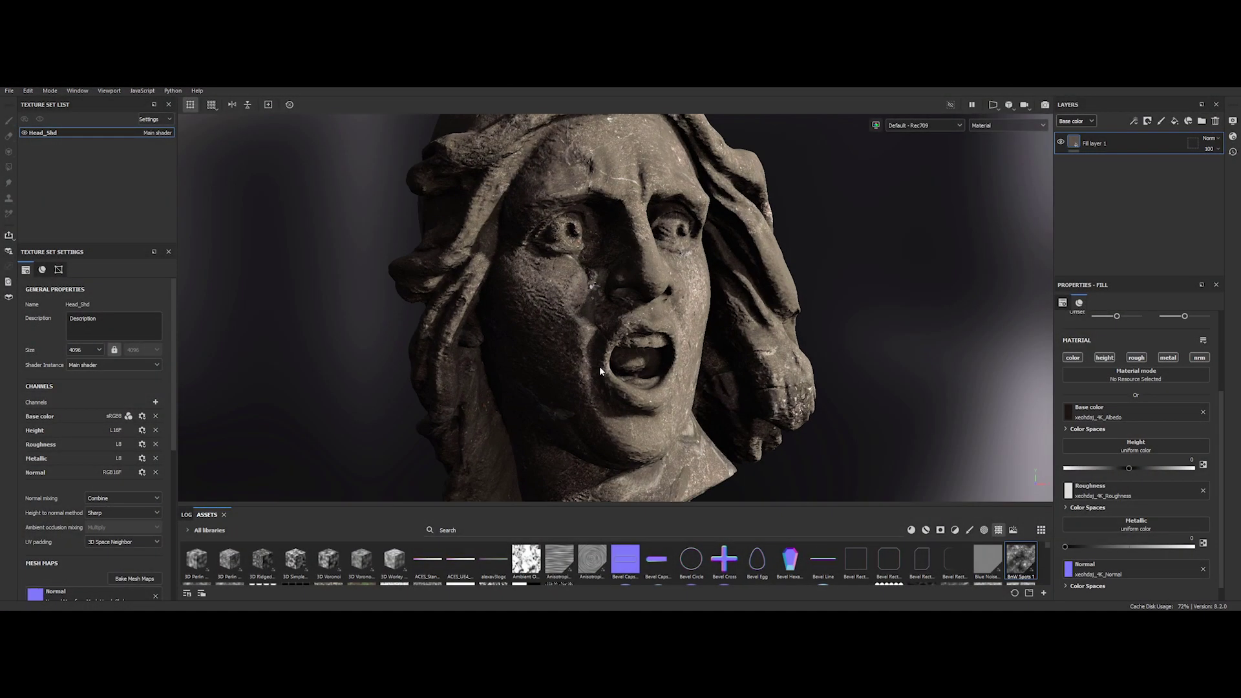
Assign the BnW Spots 1 texture to the fill layer's height and enable displacement and tessellation in the shader.
{"action": "left_click_drag", "start_coordinate": [601, 371], "coordinate": [655, 353], "text": "alt"}
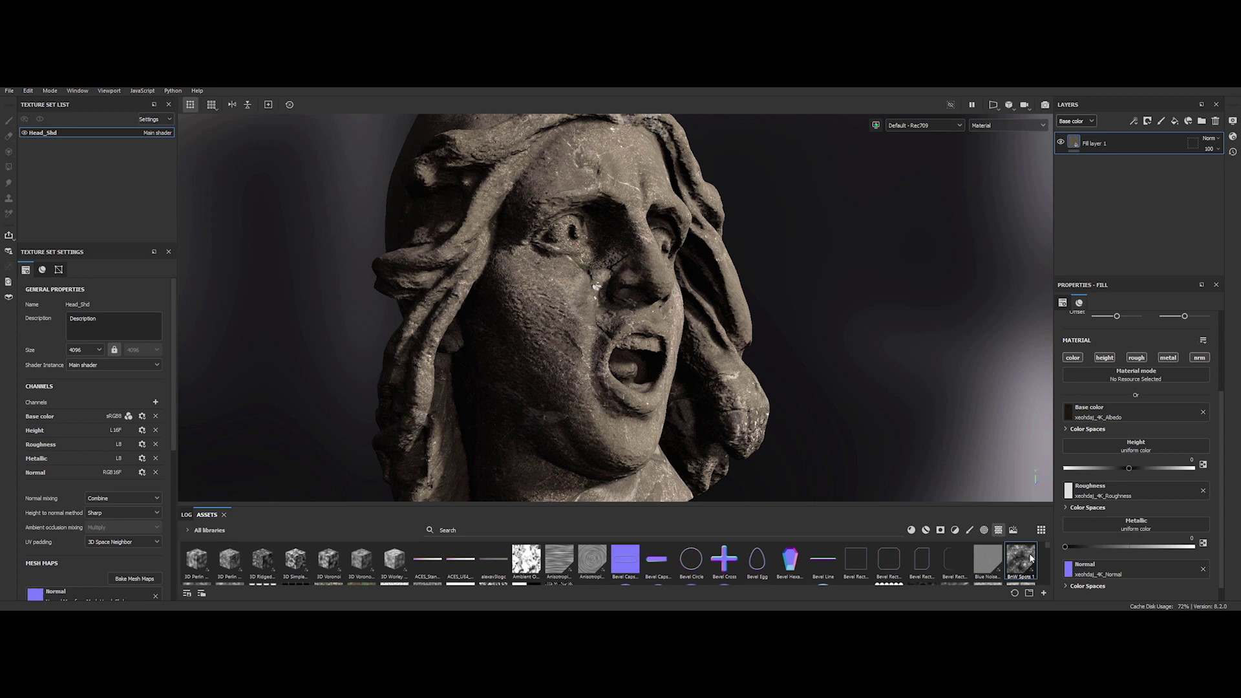
{"action": "left_click_drag", "start_coordinate": [1024, 562], "coordinate": [1154, 452]}
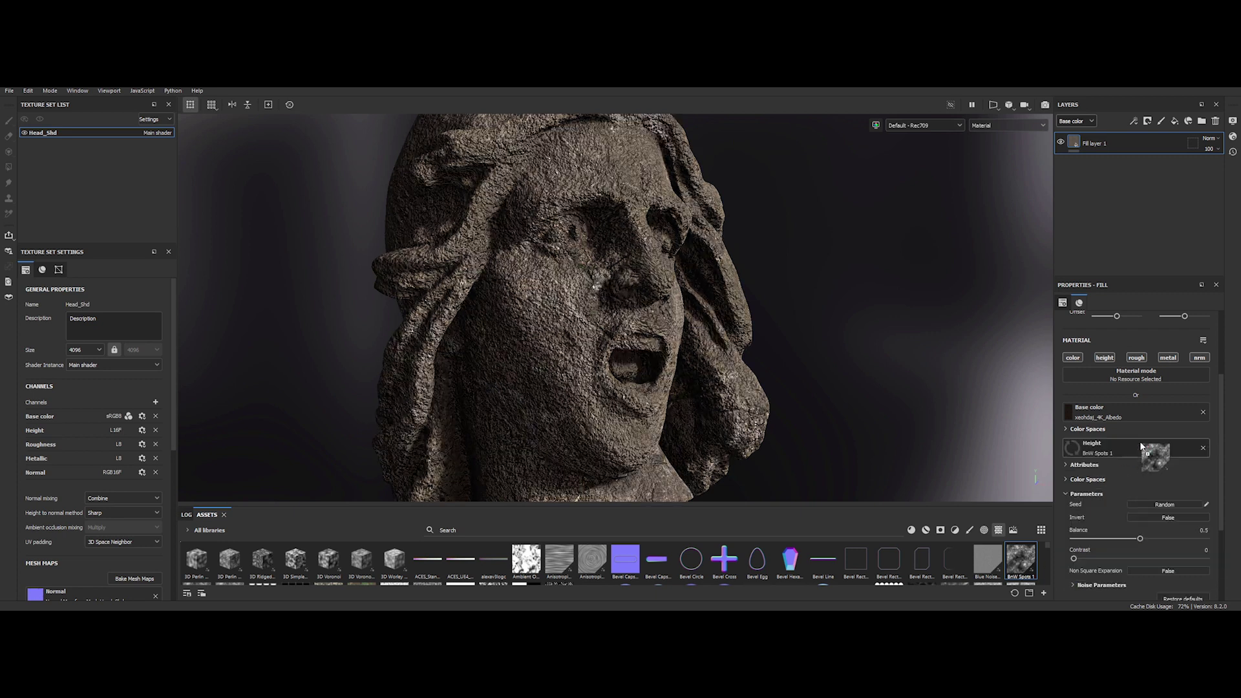
{"action": "left_click", "coordinate": [1232, 138]}
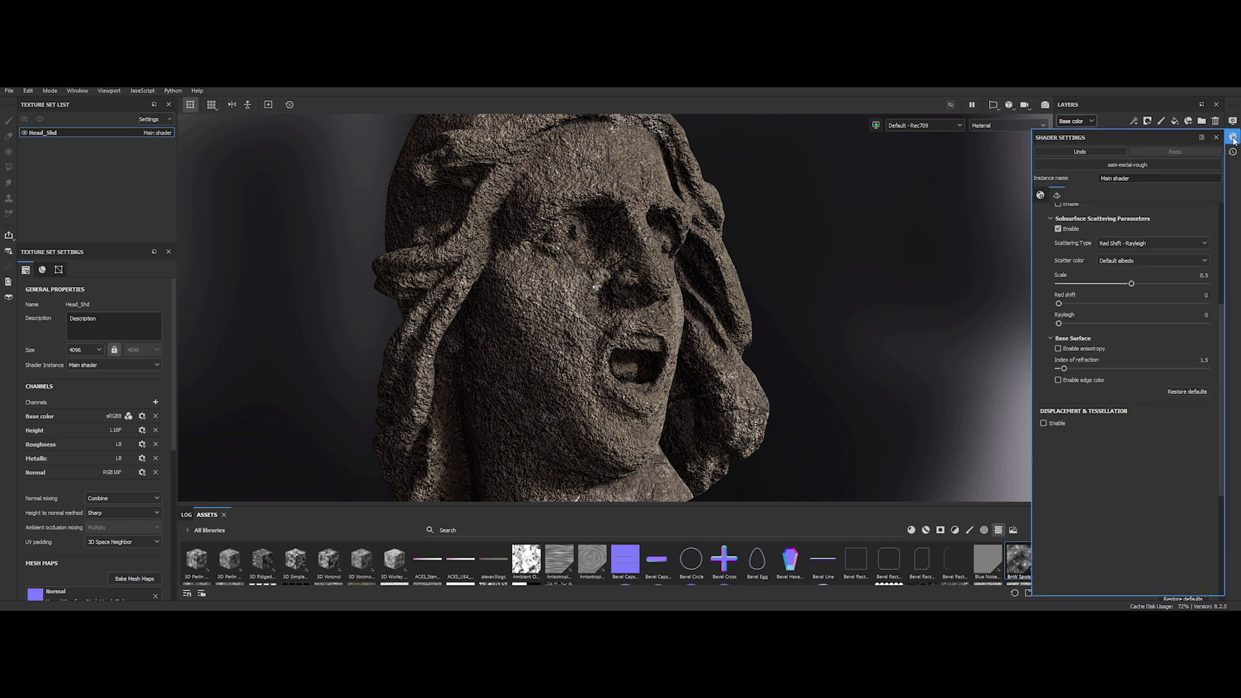
{"action": "left_click", "coordinate": [1043, 424]}
{"action": "scroll", "coordinate": [651, 377], "scroll_direction": "up", "scroll_amount": 5}
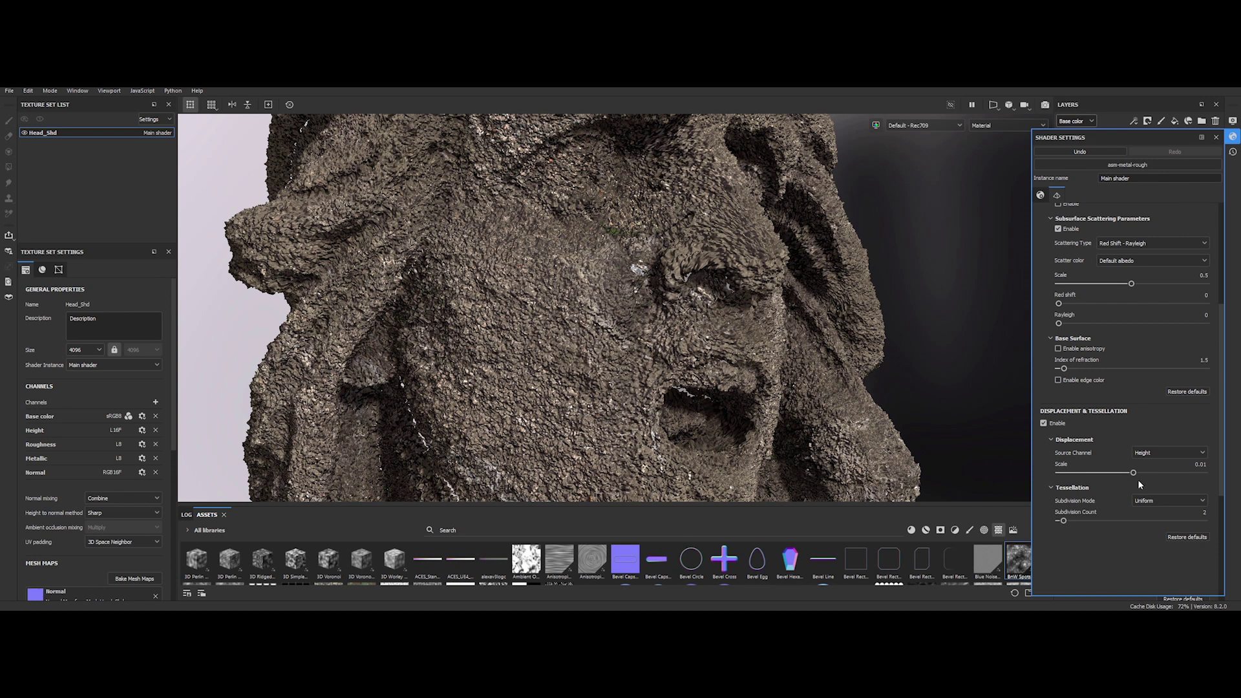
Try a displacement scale of 0 and a stronger one, and set the scale to 0.01.
{"action": "type", "text": "0"}
{"action": "key", "text": "Return"}
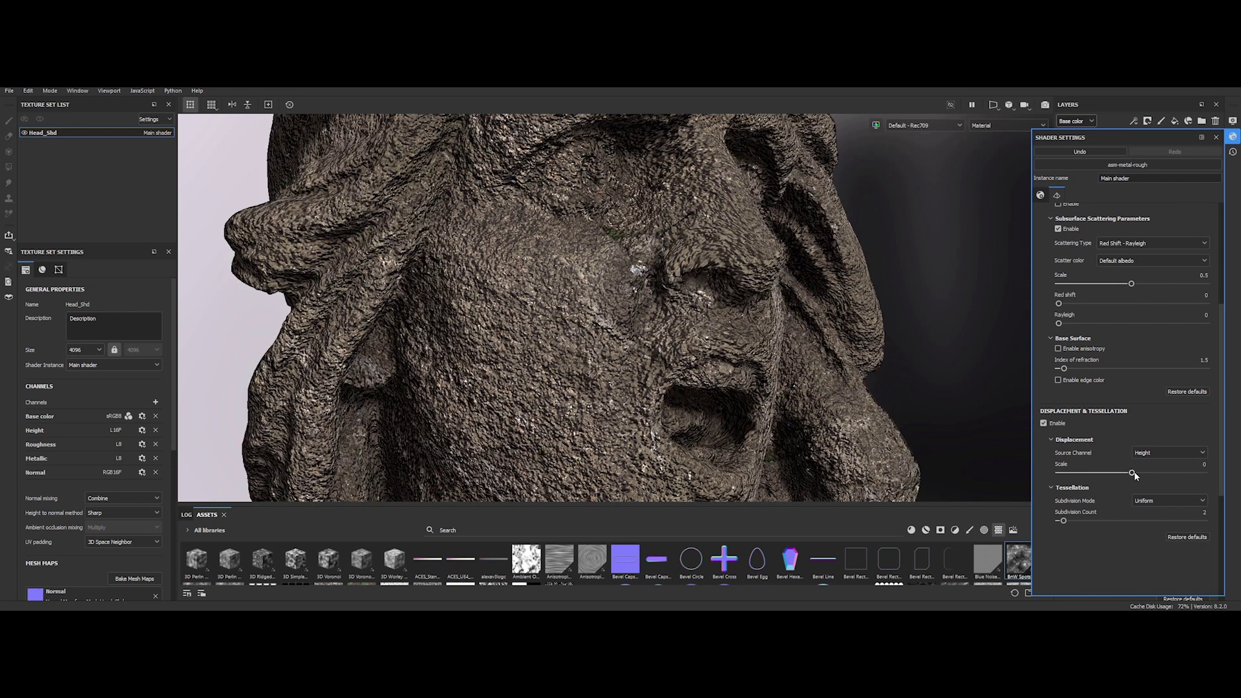
{"action": "left_click_drag", "start_coordinate": [1132, 472], "coordinate": [1135, 472]}
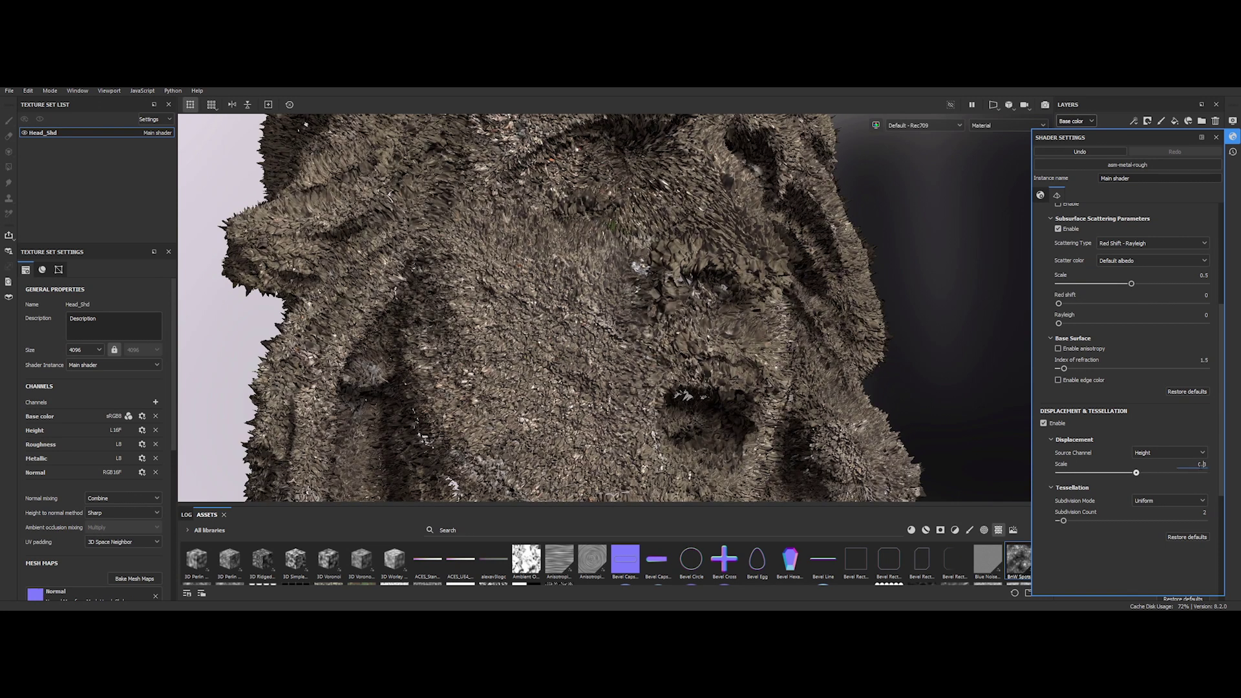
{"action": "type", "text": "0.01"}
{"action": "key", "text": "Return"}
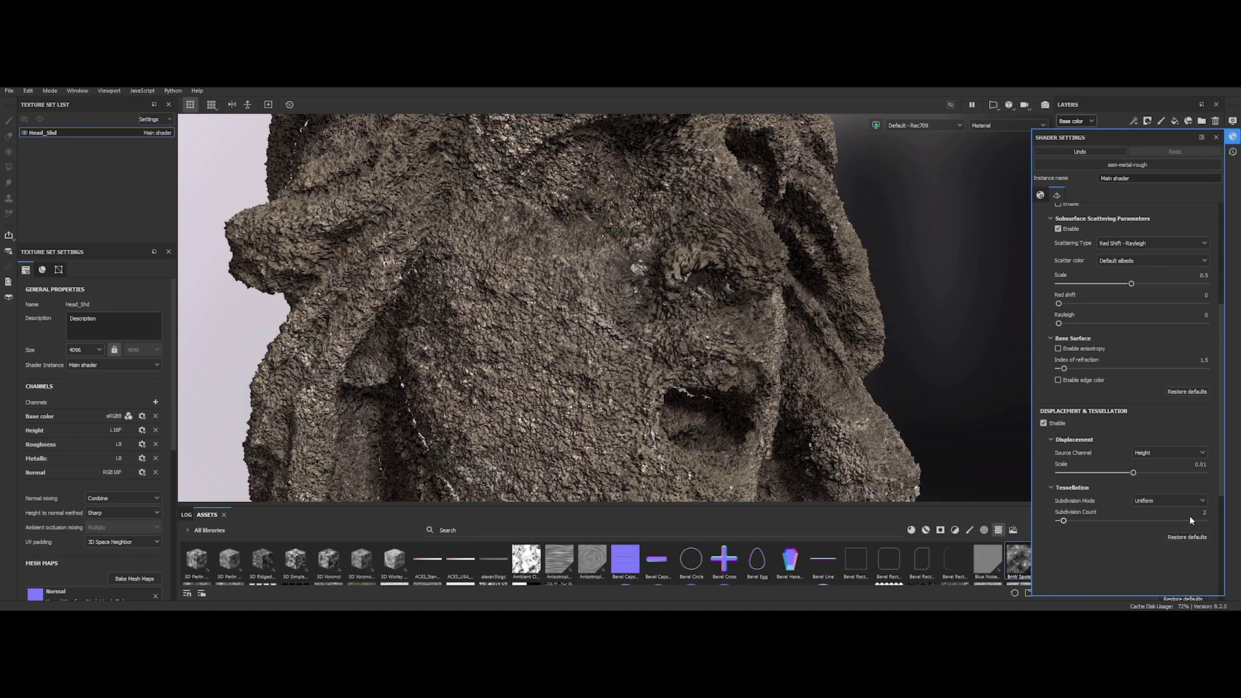
Set the uniform tessellation subdivision count to 3 and view the displaced head from farther away.
{"action": "type", "text": "1"}
{"action": "key", "text": "Return"}
{"action": "key", "text": "Return"}
{"action": "scroll", "coordinate": [632, 354], "scroll_direction": "down", "scroll_amount": 10}
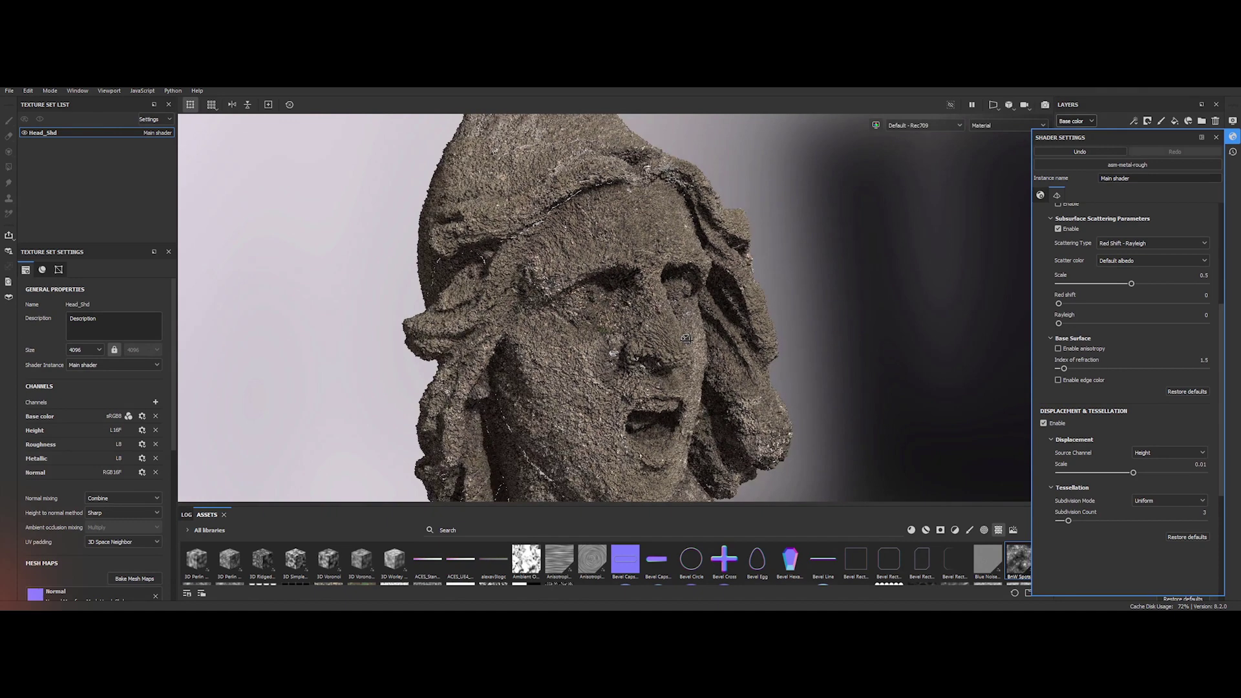